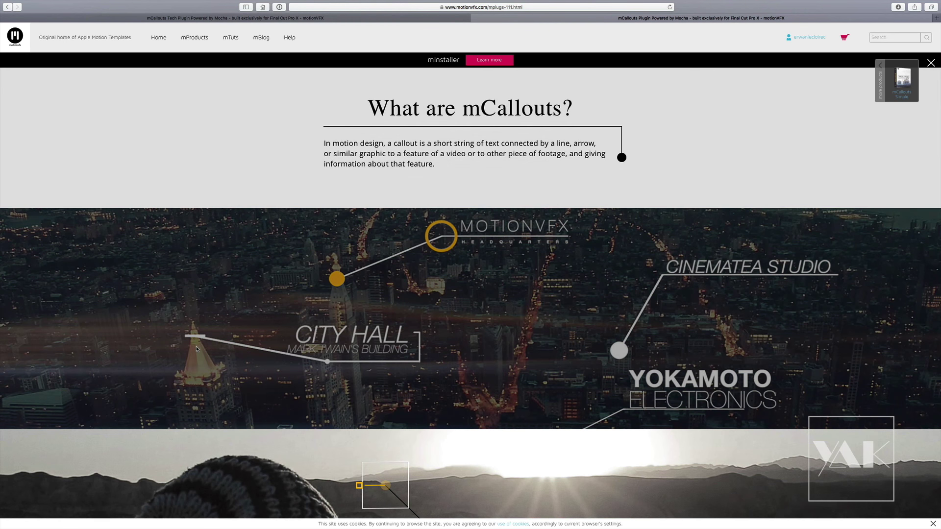
# Step: Examine the mCallouts product page, from the feature overview to the mCALLOUTS examples gallery
pyautogui.scroll(-7, 196, 349)
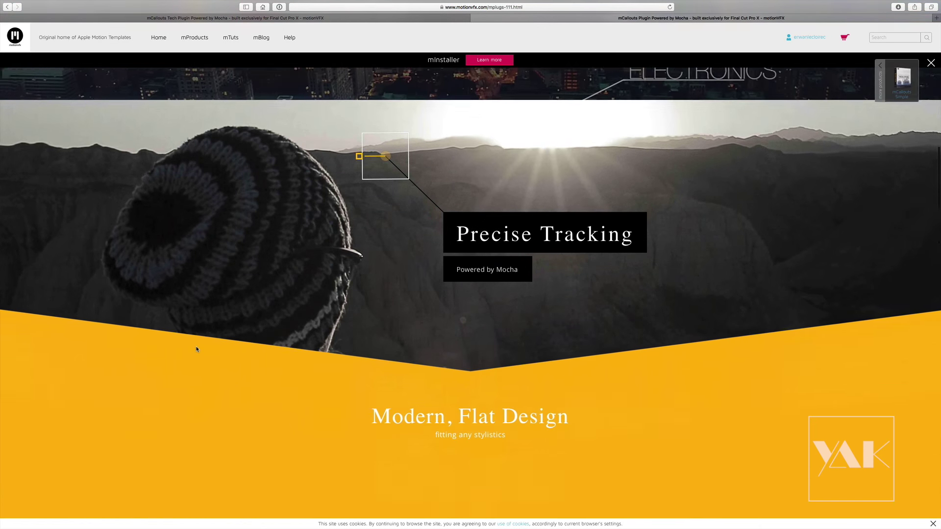
pyautogui.scroll(-10, 197, 349)
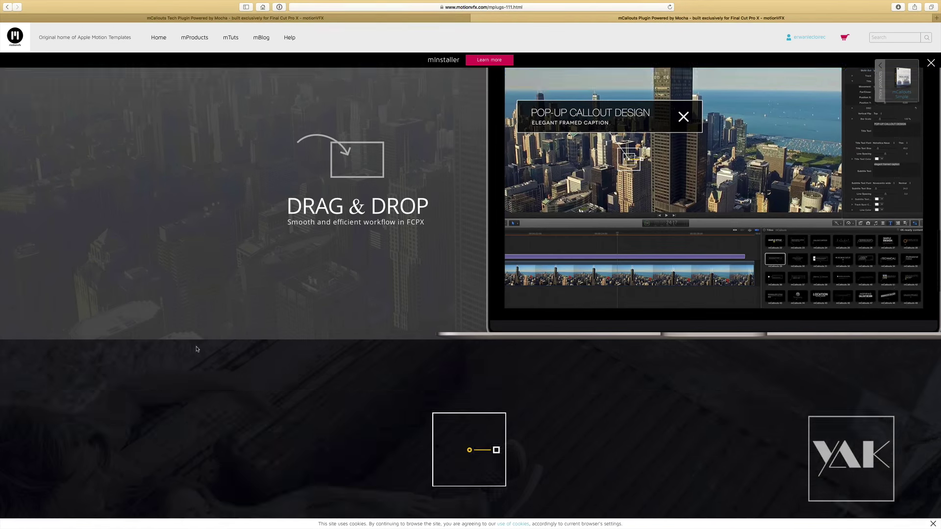
pyautogui.scroll(-18, 196, 349)
pyautogui.scroll(-10, 197, 349)
pyautogui.scroll(5, 68, 366)
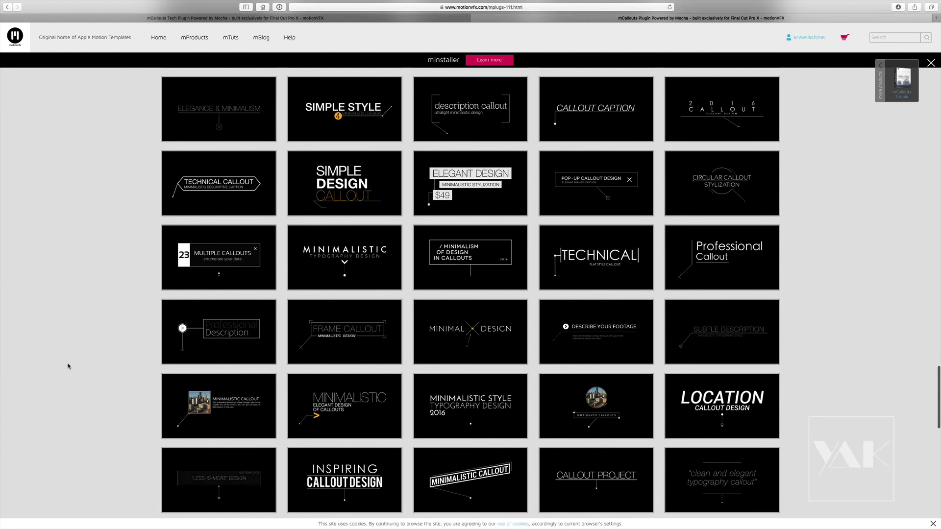
pyautogui.scroll(3, 69, 366)
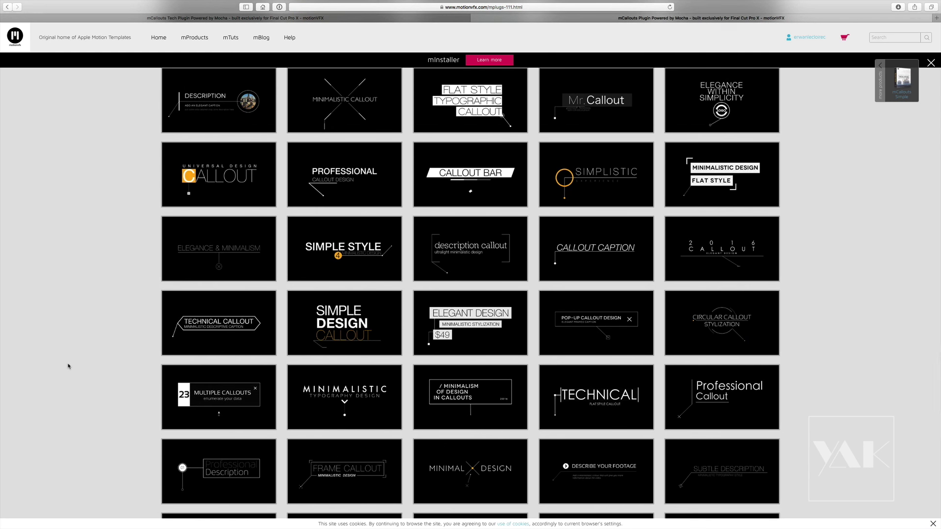
pyautogui.scroll(5, 69, 366)
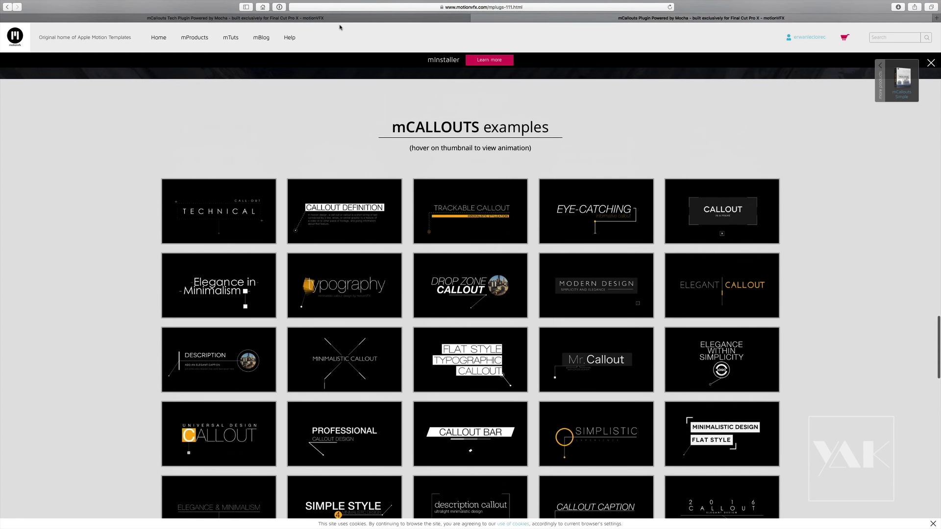
# Step: Review the mCallouts Tech product page, including its 3-step workflow, drag and drop section and examples gallery
pyautogui.click(351, 19)
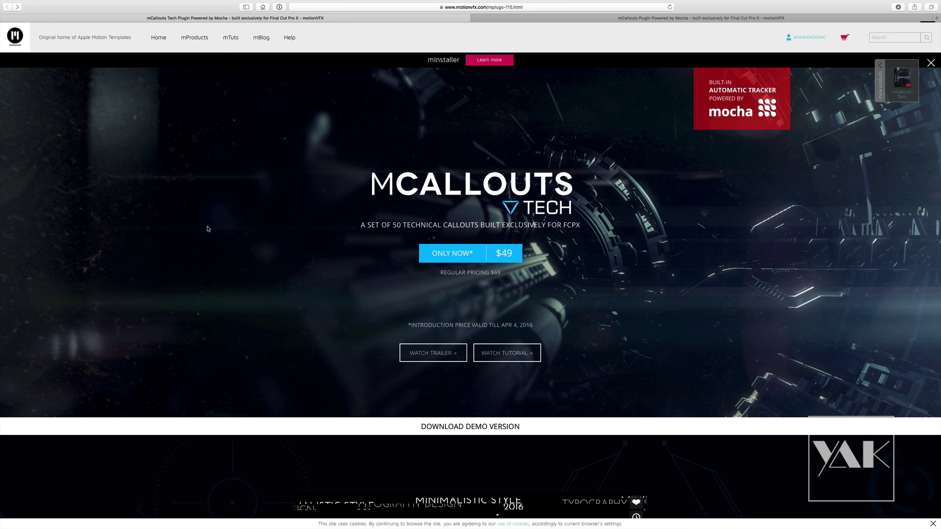
pyautogui.scroll(-10, 115, 315)
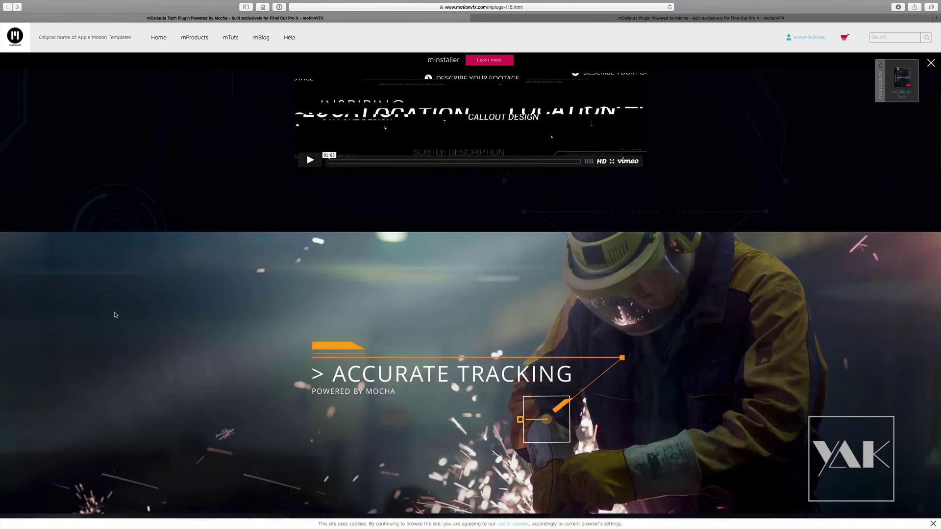
pyautogui.scroll(-6, 116, 315)
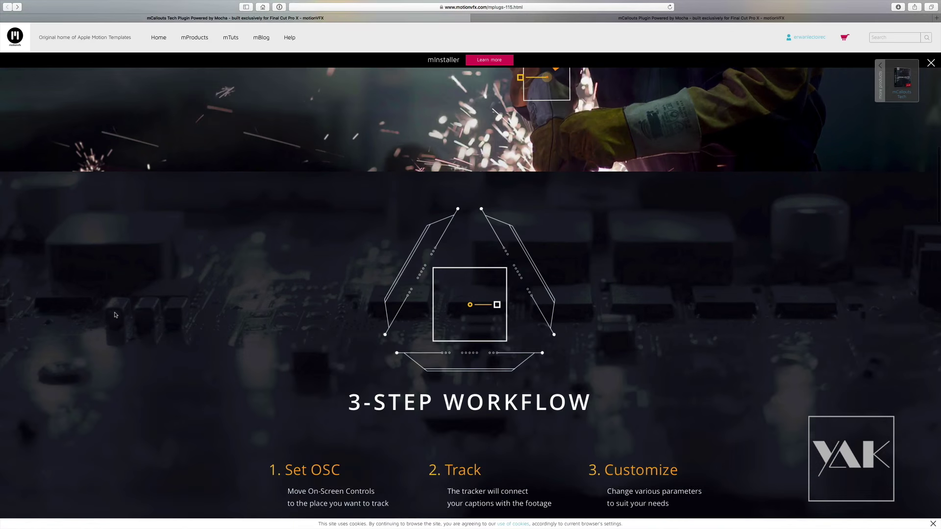
pyautogui.scroll(-15, 115, 315)
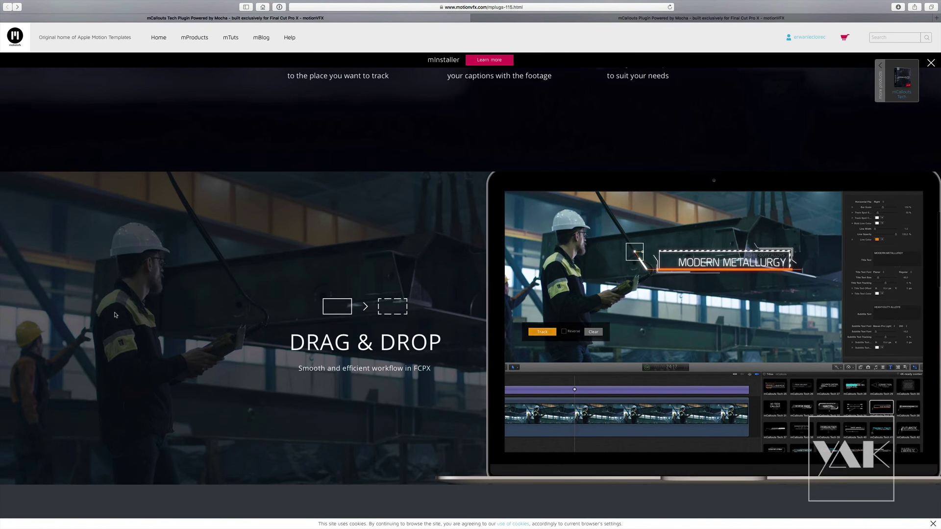
pyautogui.scroll(-1, 115, 315)
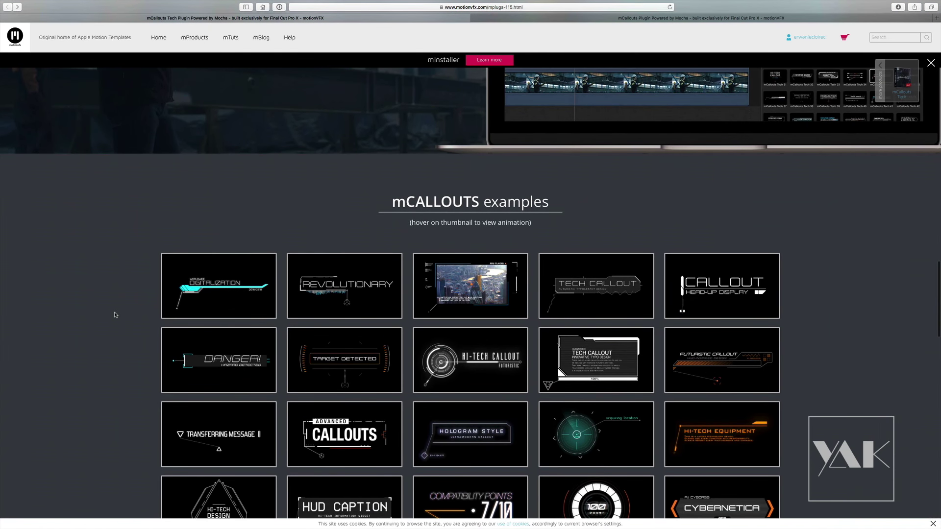
pyautogui.scroll(-3, 115, 315)
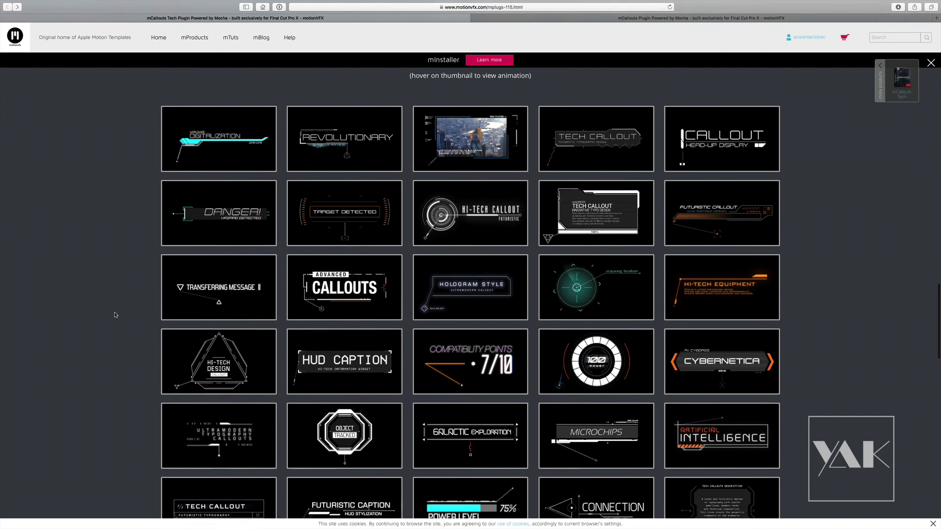
pyautogui.scroll(-3, 115, 315)
pyautogui.scroll(-7, 115, 315)
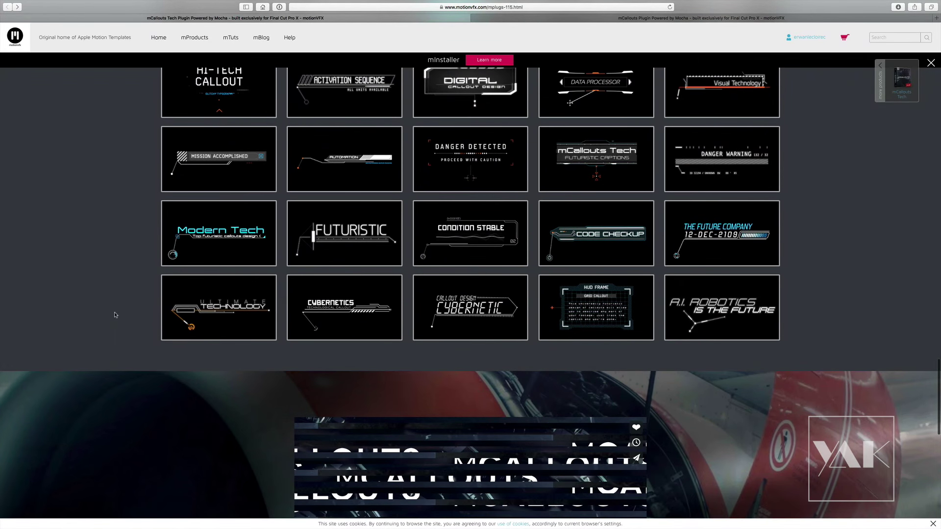
pyautogui.scroll(15, 115, 315)
pyautogui.scroll(10, 115, 315)
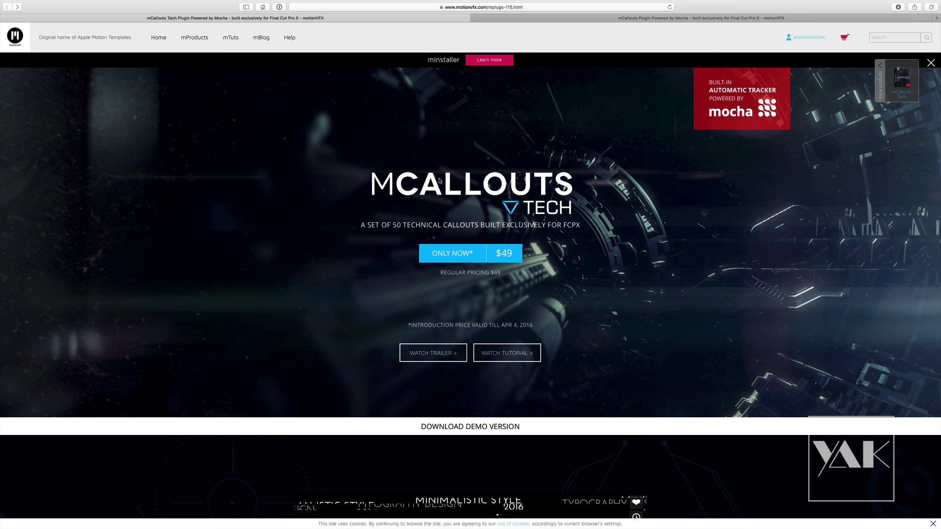
# Step: Switch to Final Cut Pro and skim through the clips in the mCammout Tech timeline
pyautogui.hotkey('ctrl', 'Left')
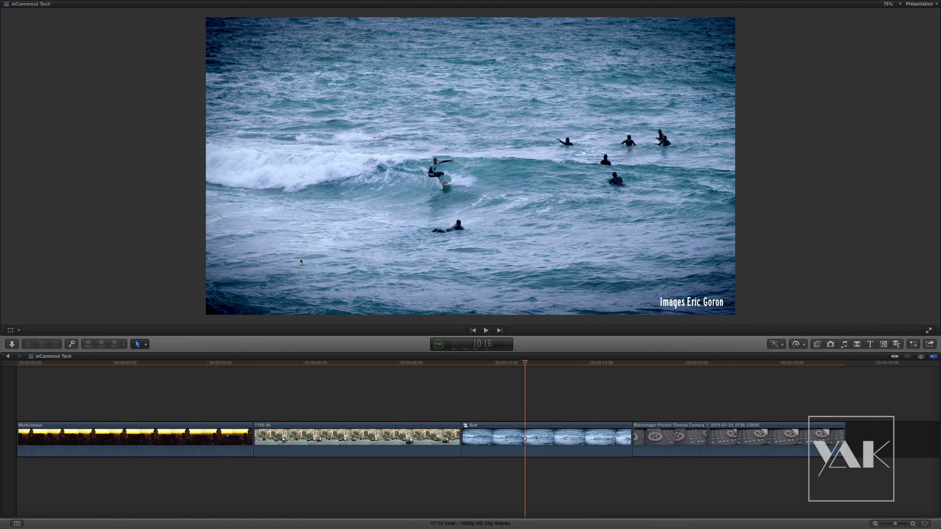
pyautogui.moveTo(507, 367); pyautogui.dragTo(174, 365)
pyautogui.moveTo(227, 379); pyautogui.dragTo(558, 408)
pyautogui.moveTo(502, 365); pyautogui.dragTo(0, 390)
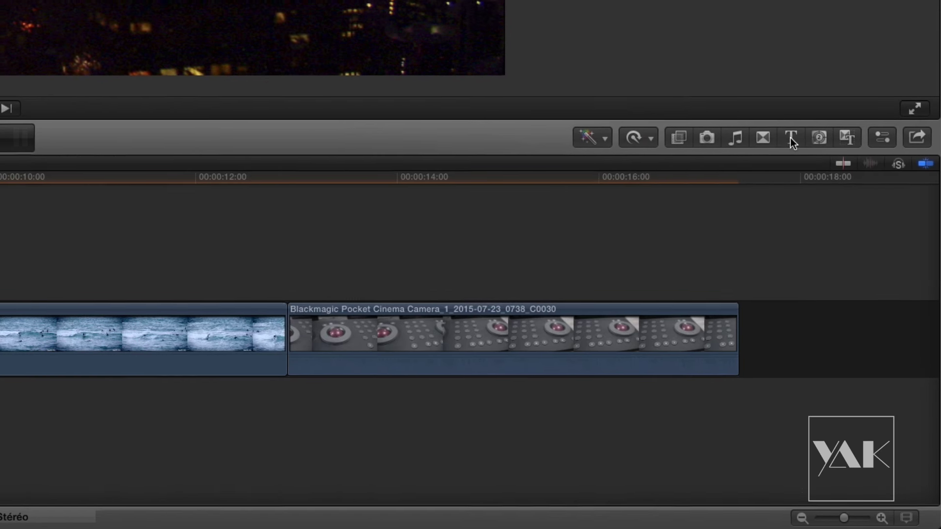
# Step: Show the title collections mCallouts and mCallouts Tech, hide the category list and look through the mCallouts Tech titles
pyautogui.click(807, 178)
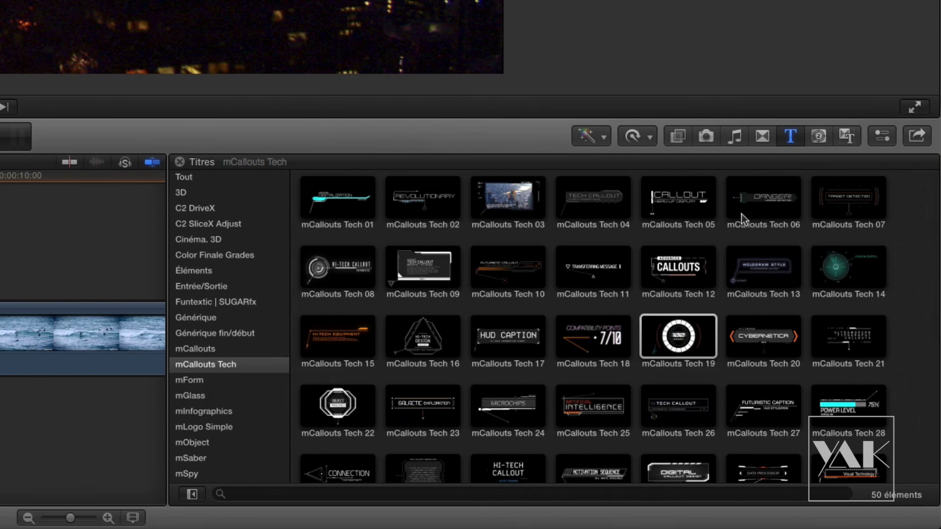
pyautogui.click(196, 349)
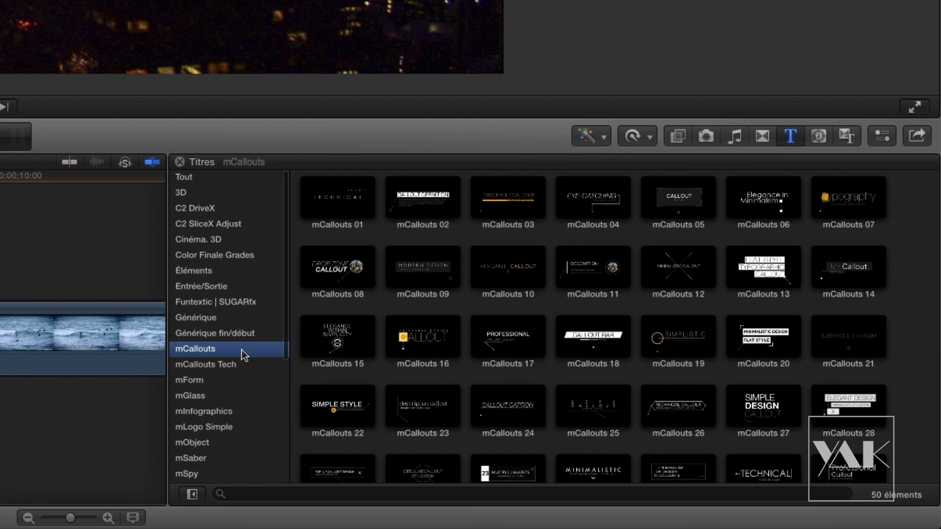
pyautogui.click(199, 364)
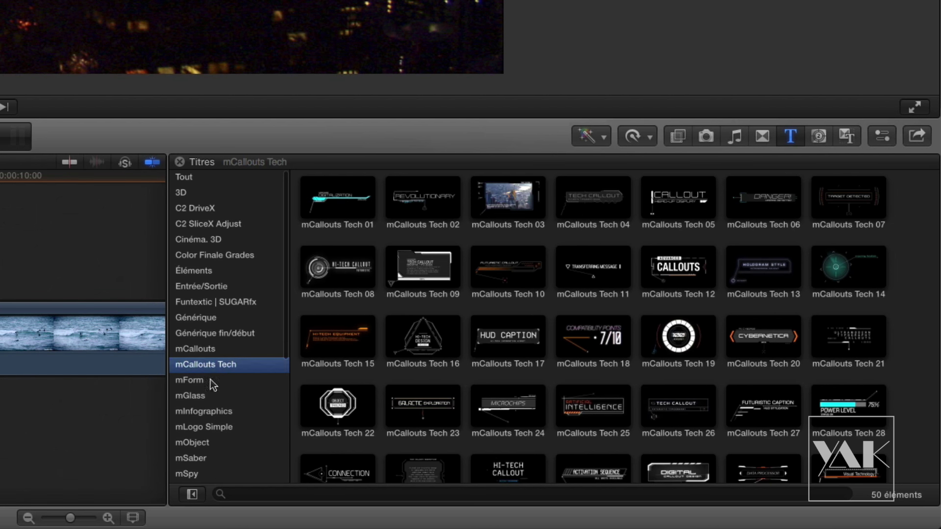
pyautogui.click(190, 495)
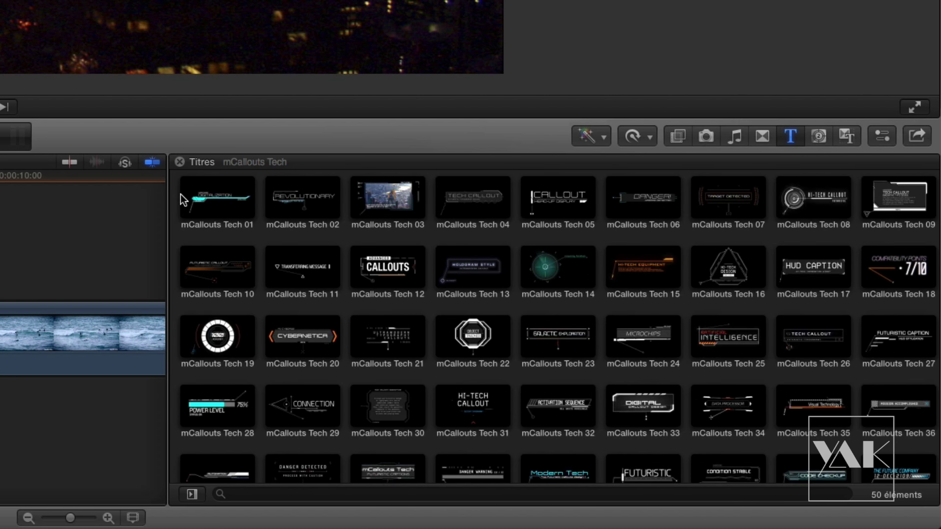
pyautogui.scroll(-5, 183, 199)
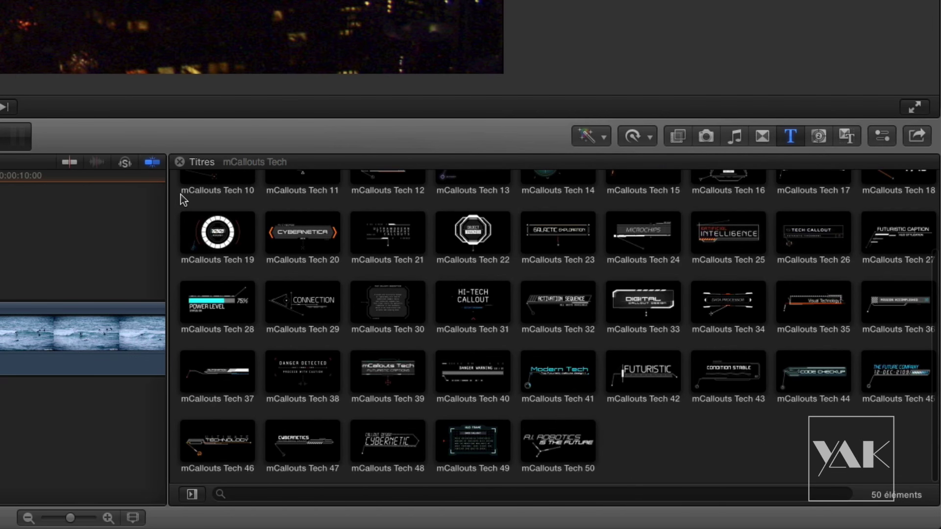
pyautogui.scroll(5, 183, 198)
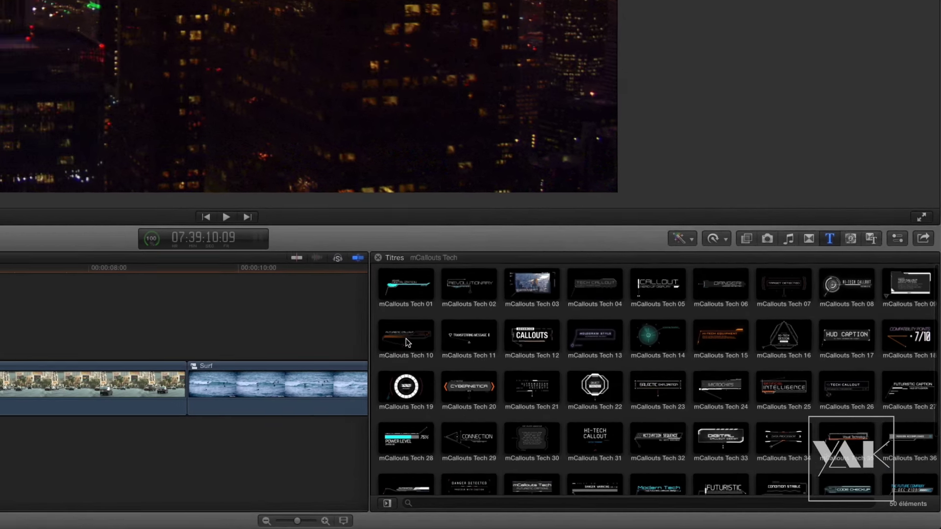
# Step: Add the mCallouts Tech 10 title above the first timeline clip and trim it to that clip's end
pyautogui.click(220, 276)
pyautogui.moveTo(548, 392); pyautogui.dragTo(416, 407)
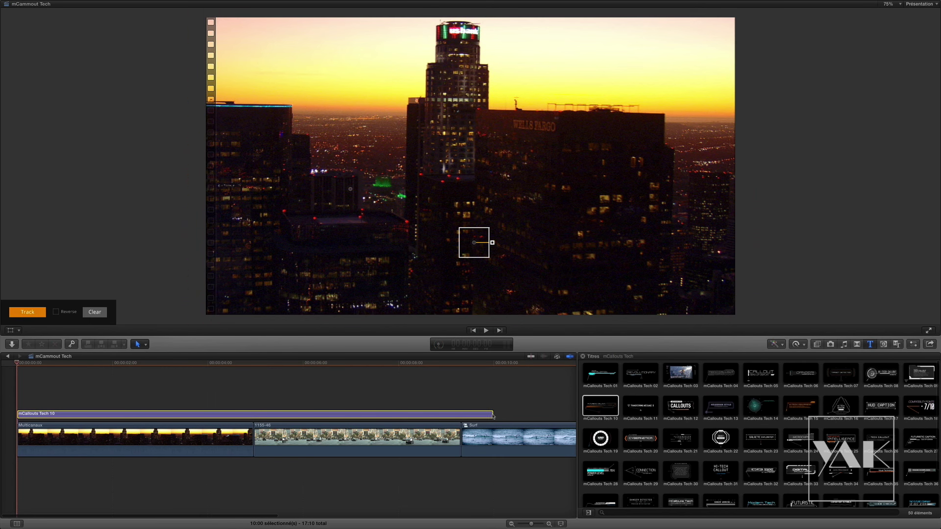
pyautogui.moveTo(493, 415); pyautogui.dragTo(253, 415)
# Step: Preview the mCallouts Tech 10 title over the city clip and return to the timeline's start
pyautogui.moveTo(212, 366); pyautogui.dragTo(84, 379)
pyautogui.press('space')
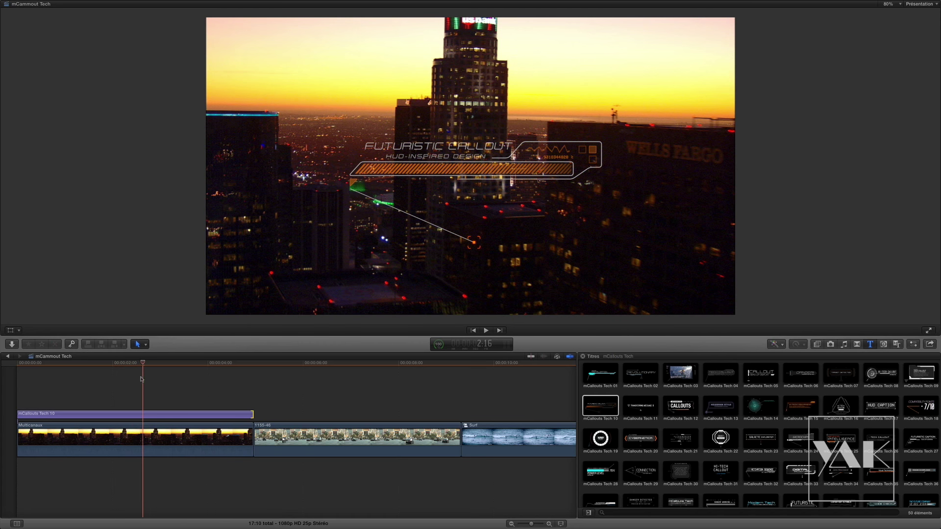
pyautogui.moveTo(140, 365); pyautogui.dragTo(4, 376)
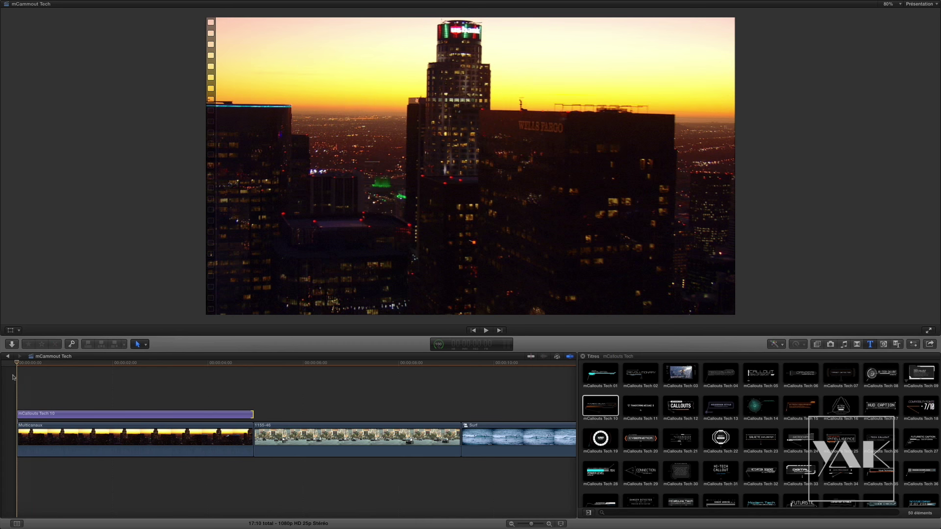
# Step: Track the tall tower's left edge with the title's tracking box and position the callout over the blue-lit building
pyautogui.click(121, 416)
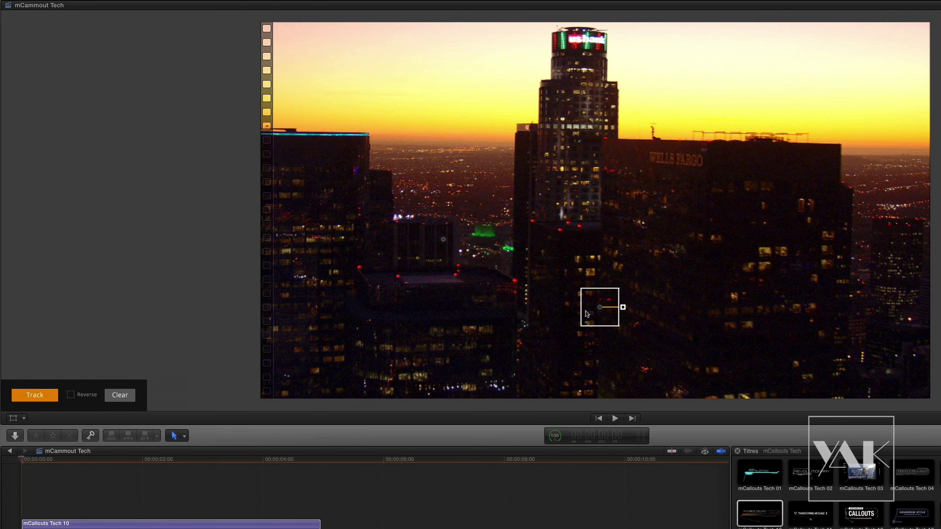
pyautogui.moveTo(604, 316)
pyautogui.mouseDown()
pyautogui.moveTo(531, 161)
pyautogui.moveTo(522, 93)
pyautogui.moveTo(563, 149)
pyautogui.moveTo(538, 323)
pyautogui.moveTo(571, 223)
pyautogui.moveTo(615, 201)
pyautogui.moveTo(761, 263)
pyautogui.moveTo(785, 253)
pyautogui.moveTo(591, 130)
pyautogui.moveTo(548, 147)
pyautogui.moveTo(557, 139)
pyautogui.mouseUp()
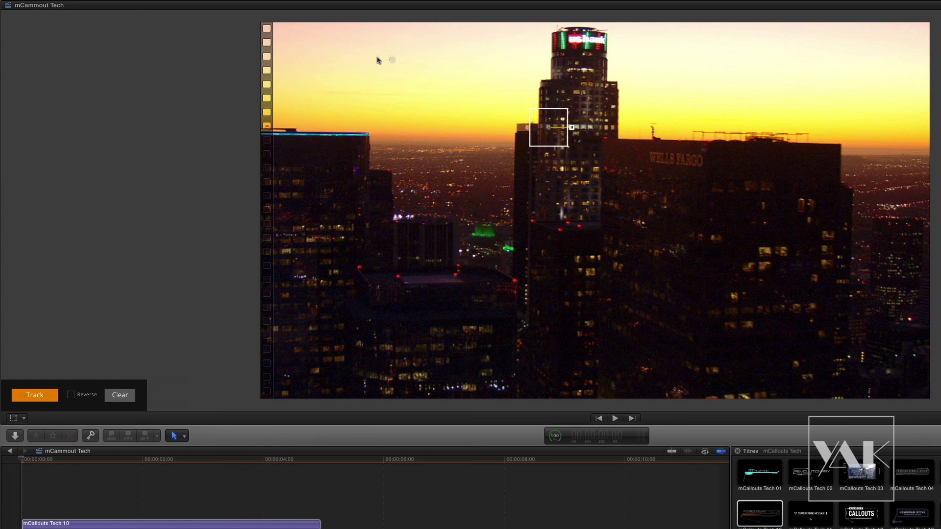
pyautogui.moveTo(391, 67); pyautogui.dragTo(473, 225)
pyautogui.click(35, 395)
pyautogui.moveTo(26, 462); pyautogui.dragTo(146, 498)
pyautogui.moveTo(488, 229); pyautogui.dragTo(306, 256)
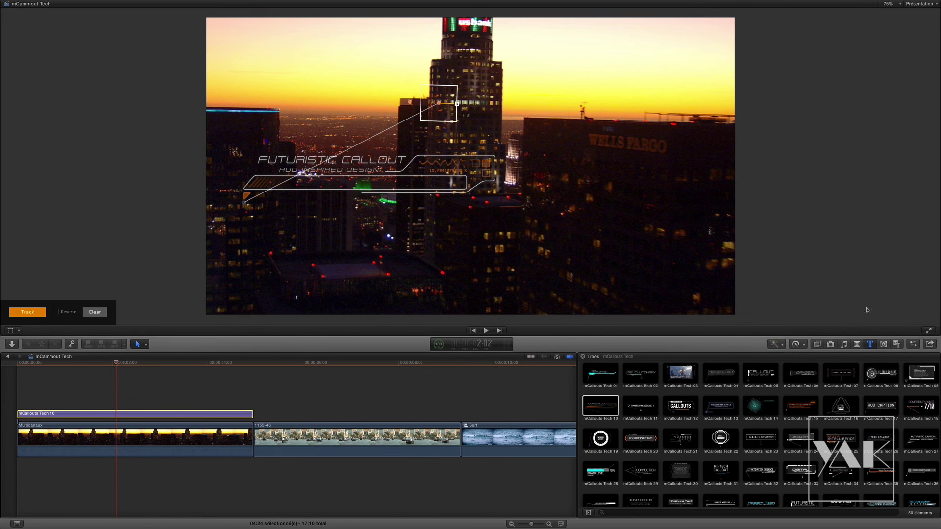
# Step: Review the published parameters of the mCallouts Tech 10 title, disable Build In and Build Out, and check the result further along the clip
pyautogui.click(914, 345)
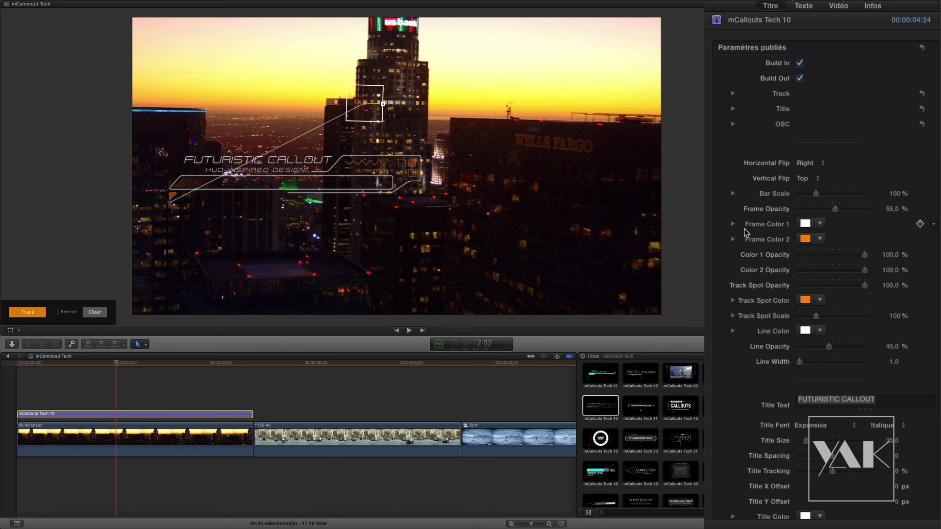
pyautogui.scroll(-15, 745, 230)
pyautogui.scroll(15, 745, 231)
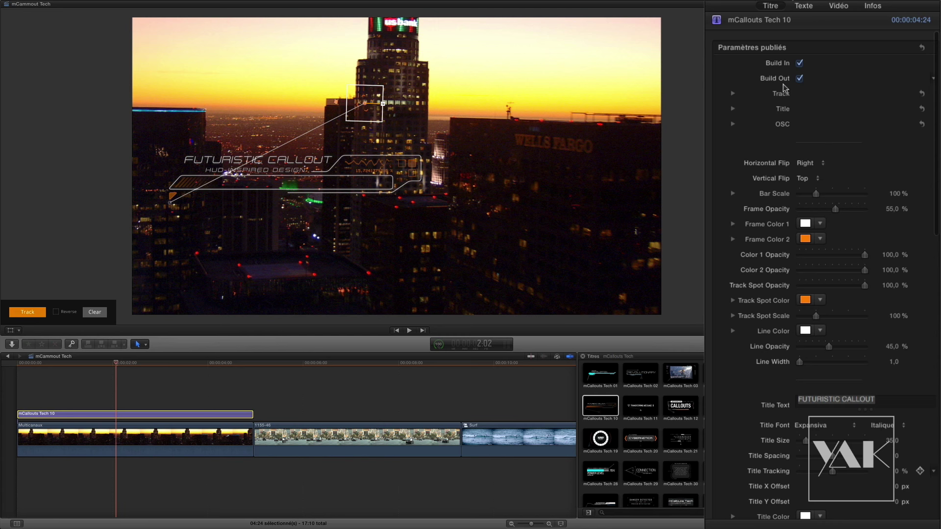
pyautogui.click(799, 64)
pyautogui.click(800, 78)
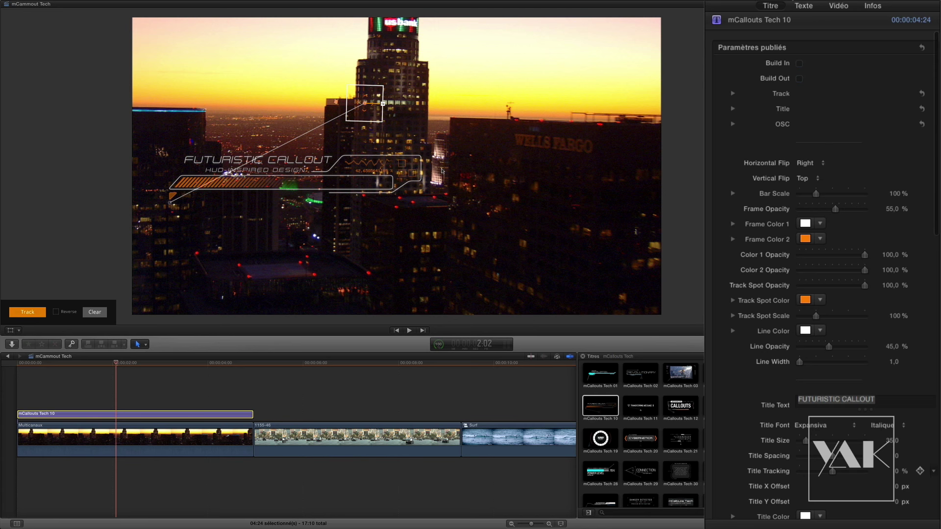
pyautogui.moveTo(107, 366); pyautogui.dragTo(195, 369)
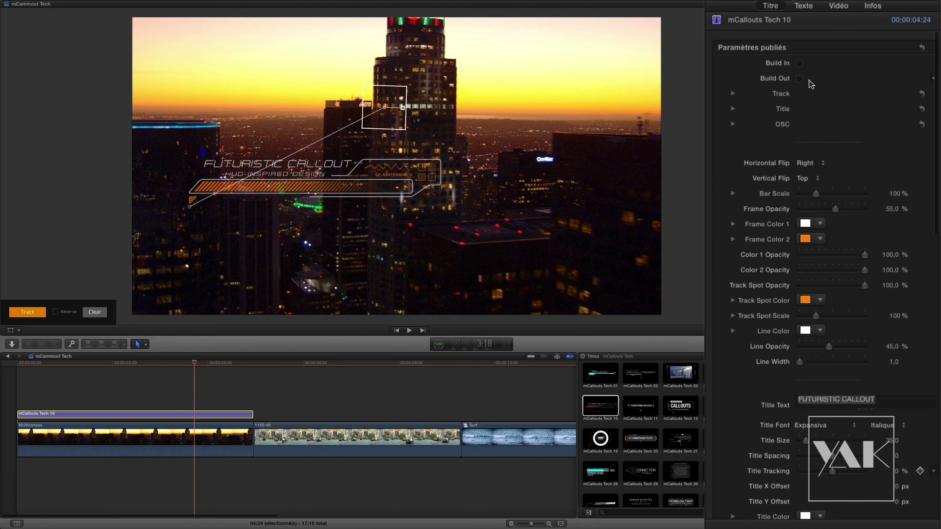
# Step: Turn Build In back on, check the title near the clip's end, and set Horizontal Flip to Left
pyautogui.click(800, 63)
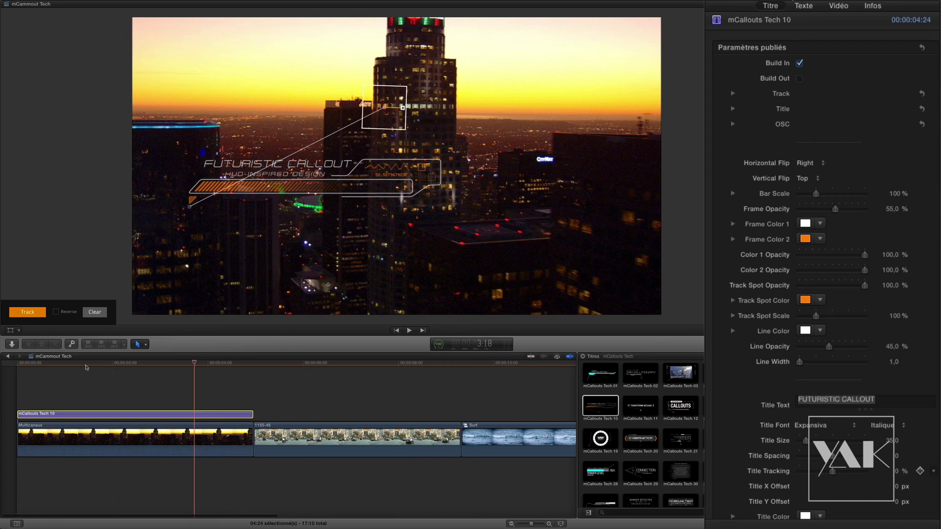
pyautogui.moveTo(82, 366); pyautogui.dragTo(247, 377)
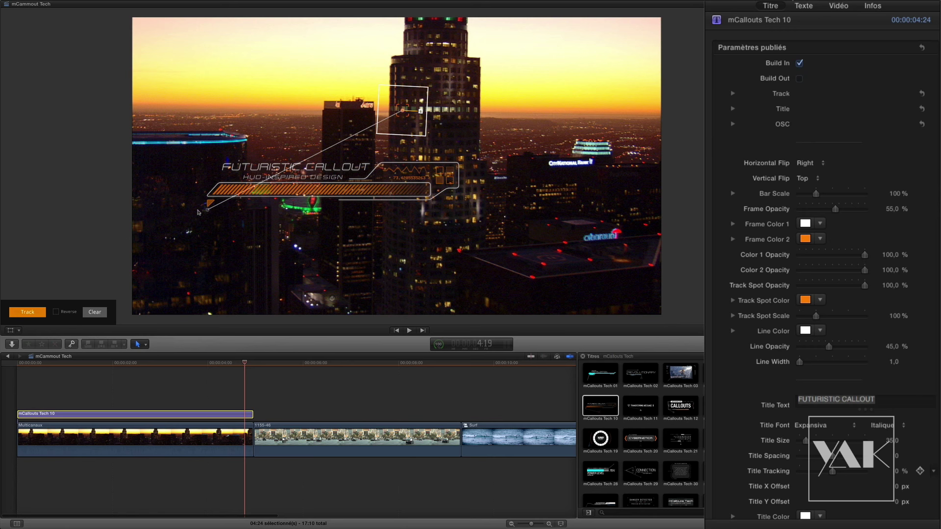
pyautogui.click(805, 162)
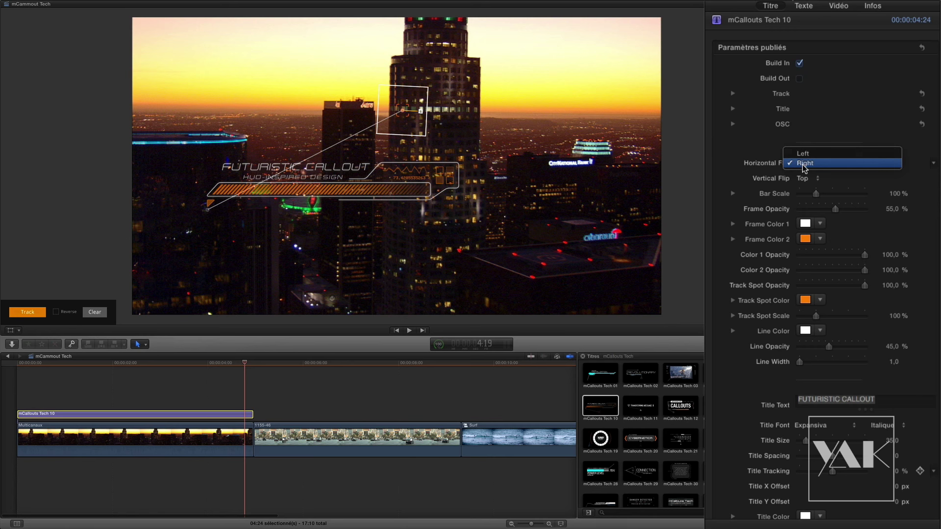
pyautogui.click(804, 154)
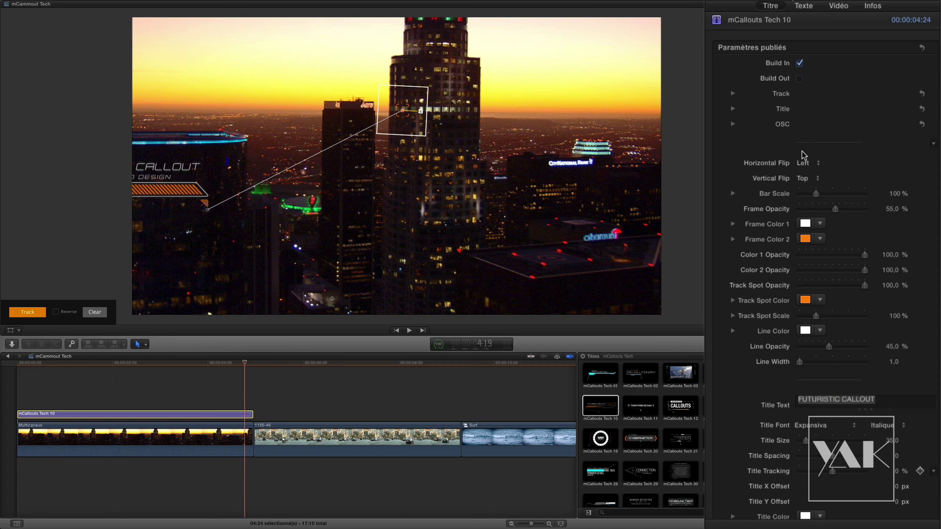
# Step: Set Vertical Flip to Bottom, move the callout to the lower part of the tall tower, and check it earlier in the clip
pyautogui.click(803, 180)
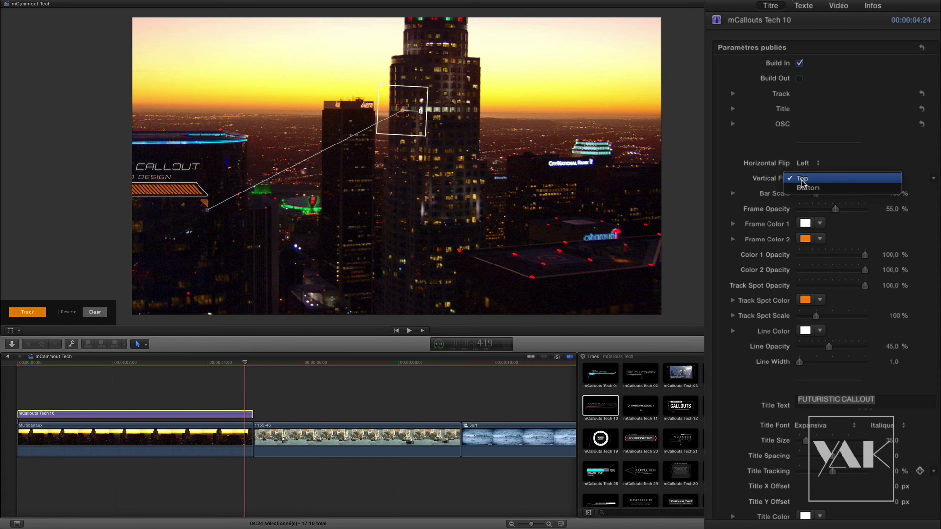
pyautogui.click(804, 188)
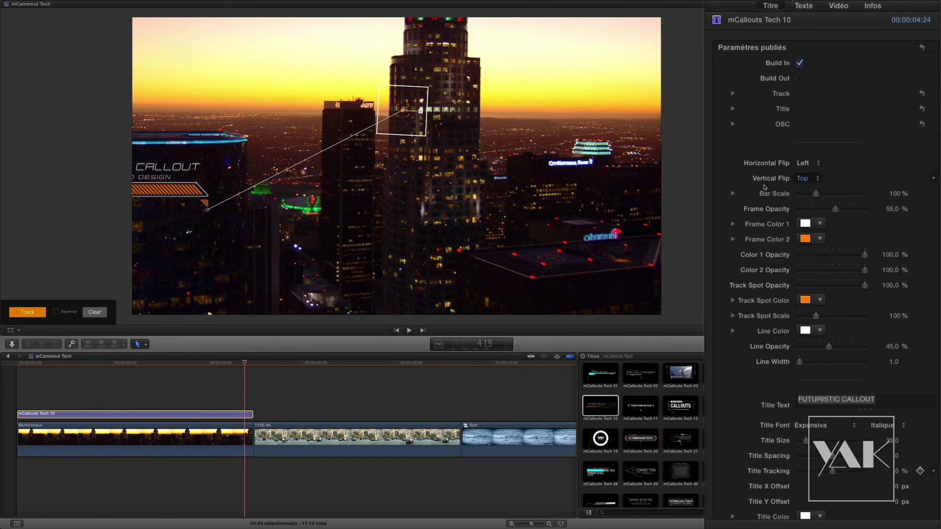
pyautogui.moveTo(208, 214); pyautogui.dragTo(413, 222)
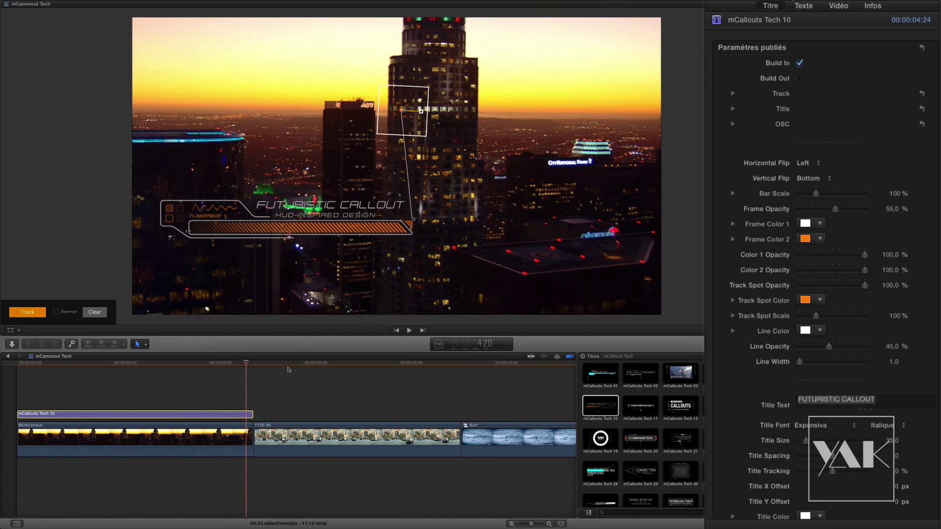
pyautogui.moveTo(414, 222); pyautogui.dragTo(470, 217)
pyautogui.moveTo(242, 368); pyautogui.dragTo(182, 399)
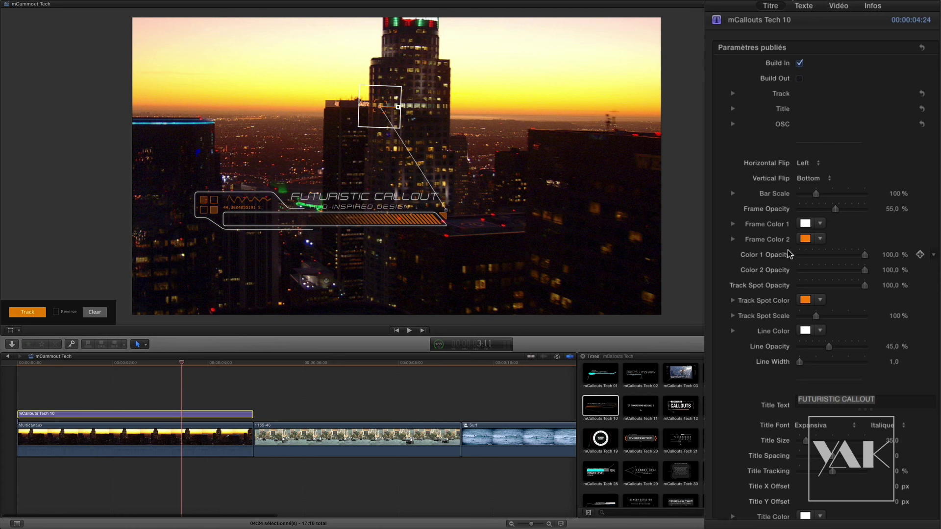
# Step: Change Frame Color 2 and Track Spot Color from orange to cyan
pyautogui.click(806, 241)
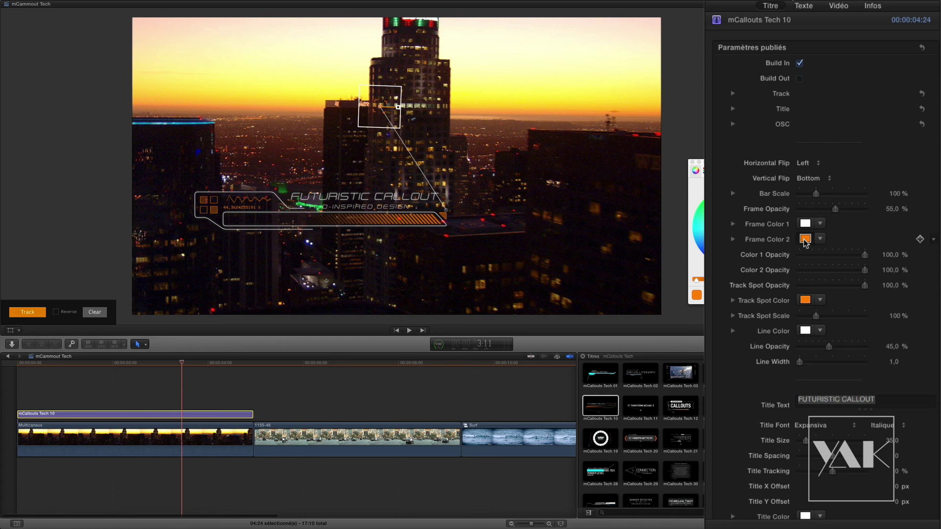
pyautogui.click(698, 226)
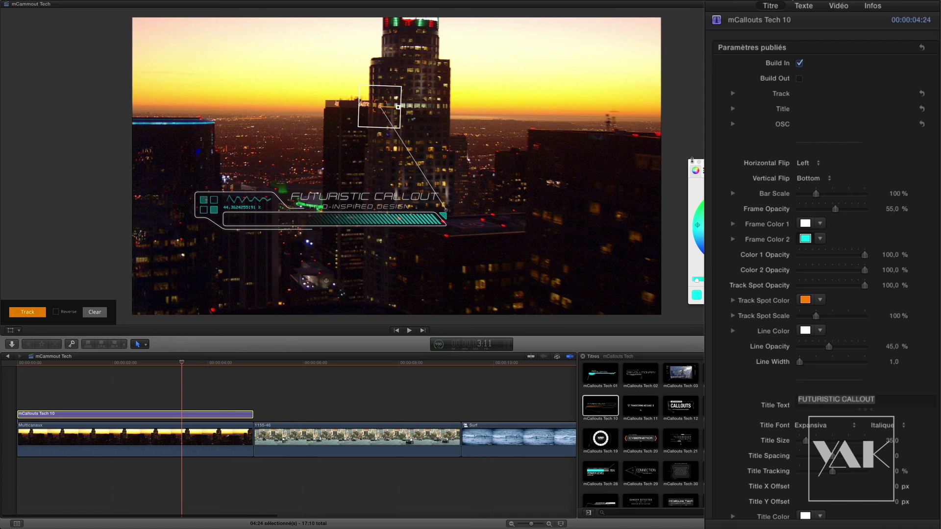
pyautogui.click(692, 164)
pyautogui.click(806, 300)
pyautogui.click(696, 229)
pyautogui.click(693, 163)
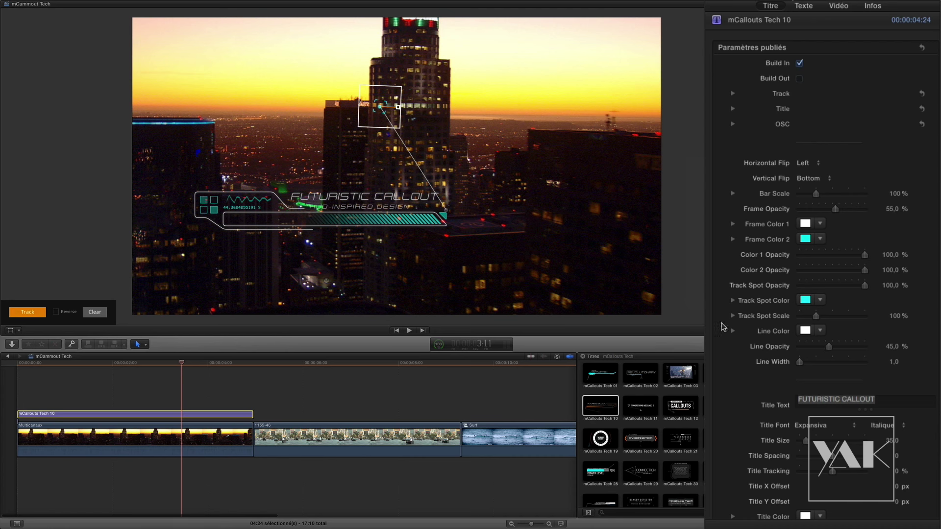
# Step: Replace the callout's title text with YAK TOWER
pyautogui.scroll(-7, 759, 254)
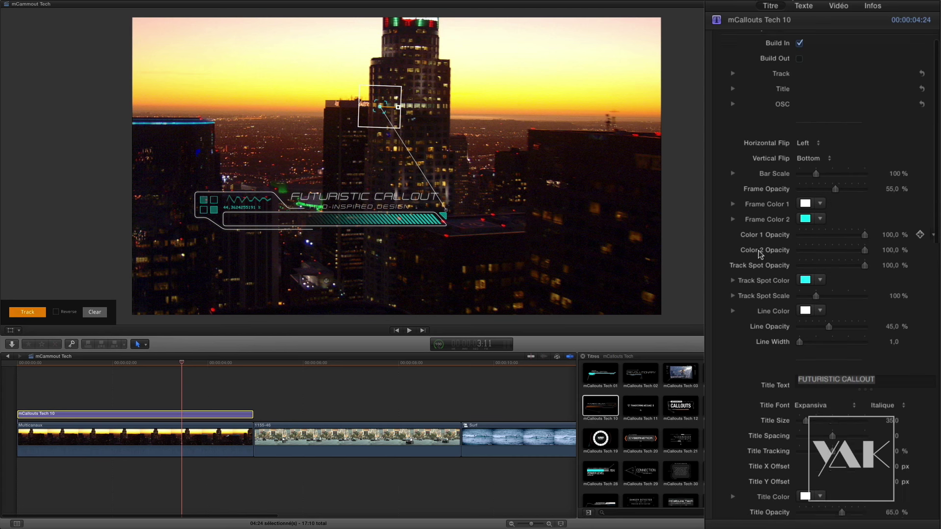
pyautogui.scroll(-2, 759, 252)
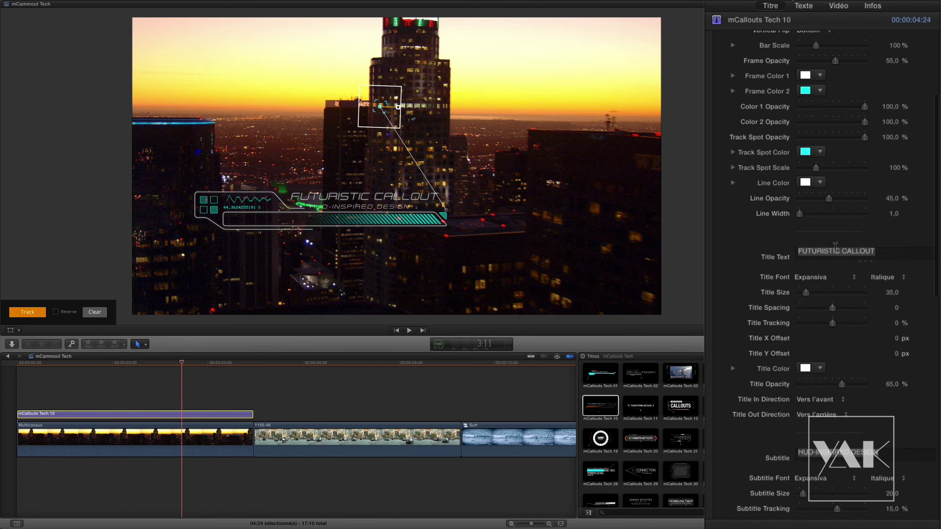
pyautogui.click(881, 251)
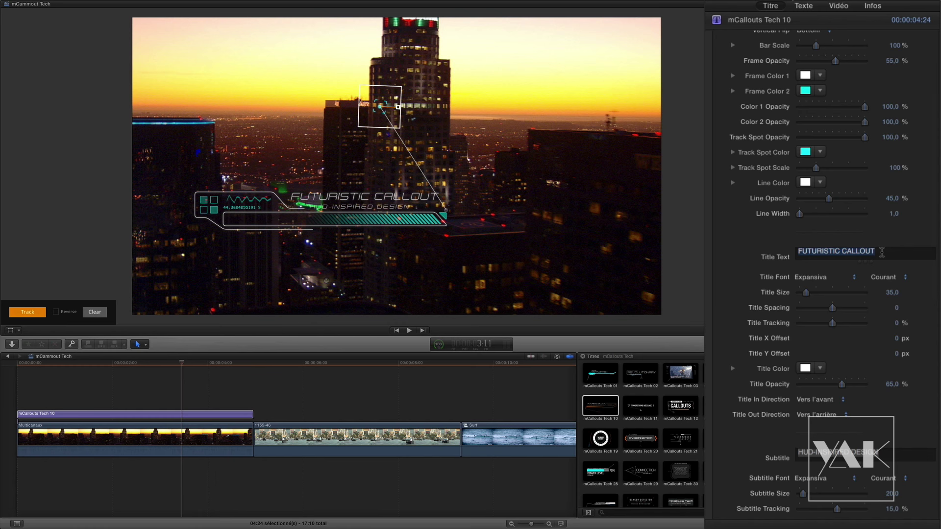
pyautogui.write('YAK OFFICE')
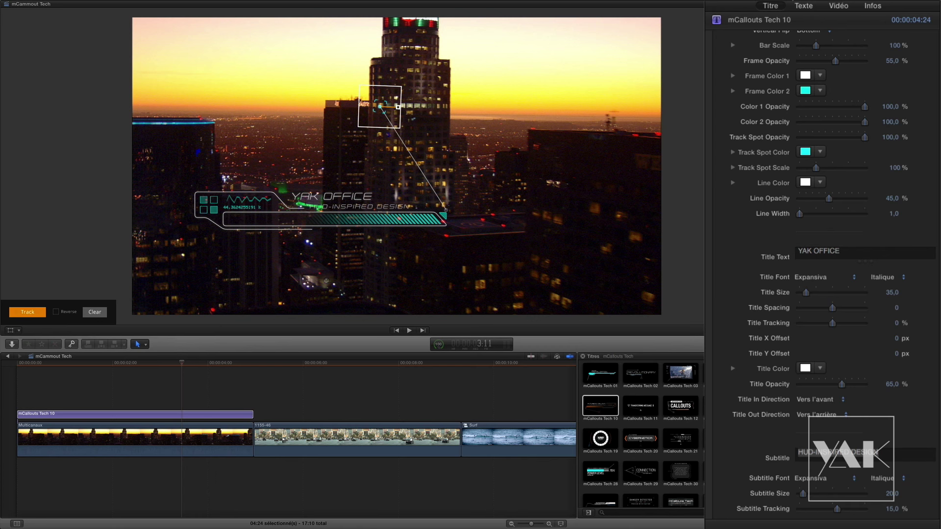
pyautogui.press('BackSpace')
pyautogui.press('BackSpace')
pyautogui.press('BackSpace')
pyautogui.press('BackSpace')
pyautogui.press('BackSpace')
pyautogui.write('TOWER')
# Step: Set the title font to the blocky Flatb… family in Gras, enlarge Title Size to 139, and check the result along the clip
pyautogui.click(811, 278)
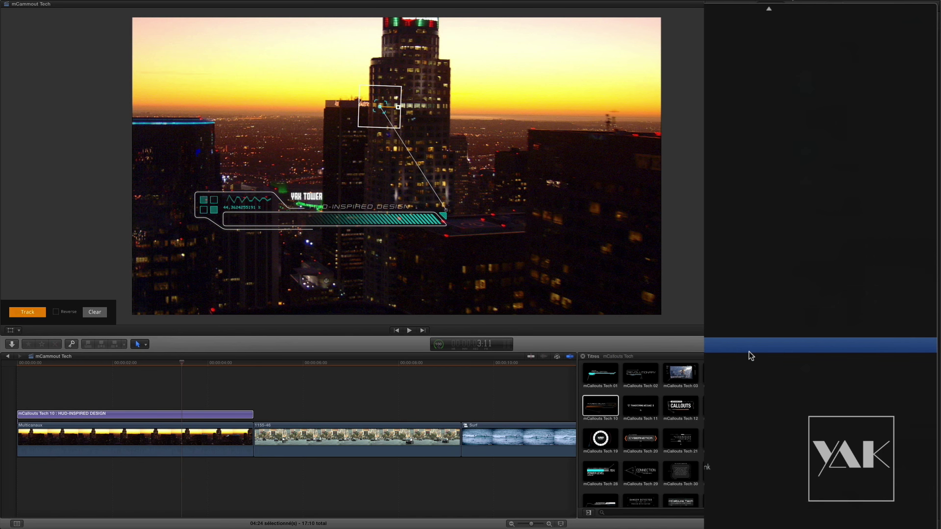
pyautogui.click(749, 351)
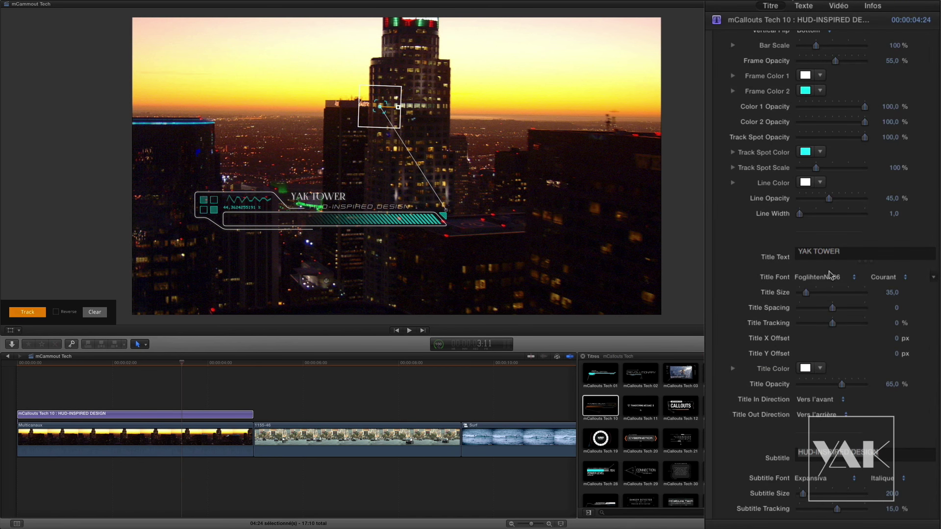
pyautogui.click(822, 278)
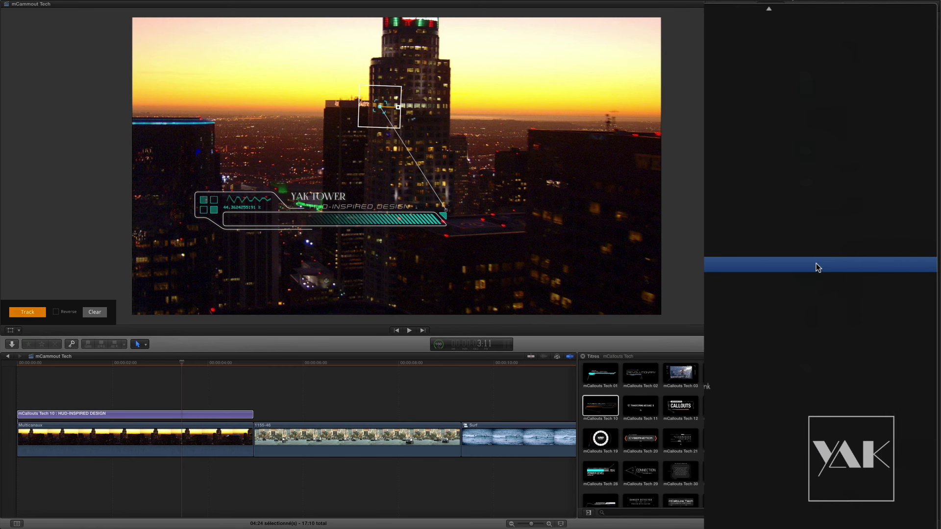
pyautogui.click(816, 264)
pyautogui.moveTo(806, 292); pyautogui.dragTo(830, 293)
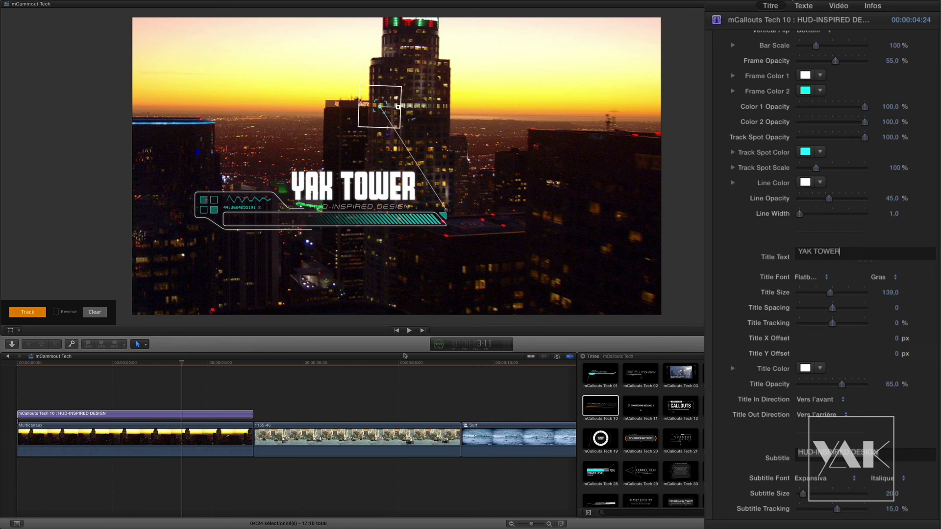
pyautogui.moveTo(165, 366); pyautogui.dragTo(51, 373)
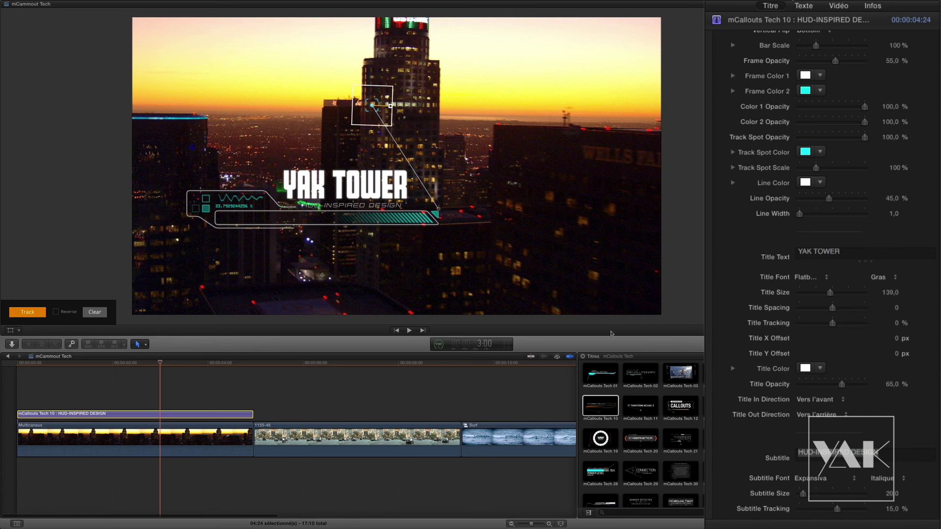
# Step: Change the subtitle to HEAD QUARTER in Expansiva Gras at size 31, and check it further along the clip
pyautogui.click(879, 455)
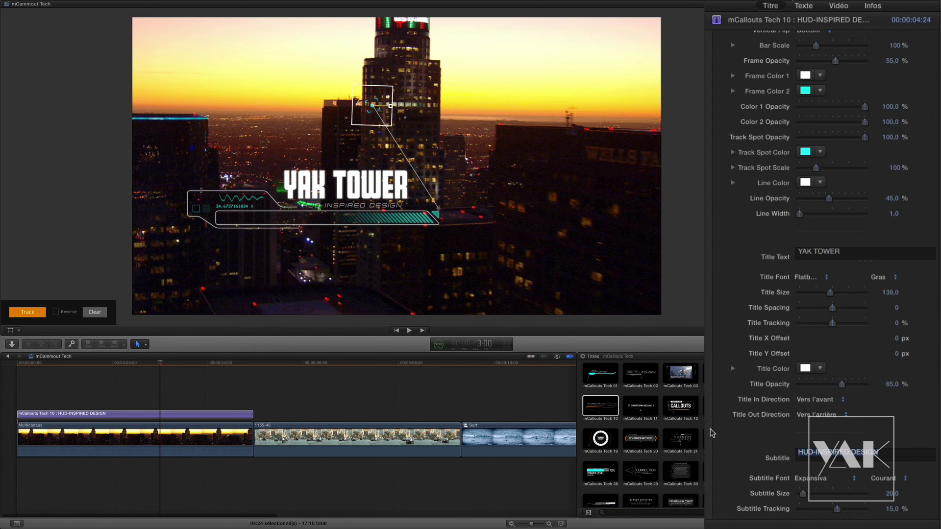
pyautogui.write('HEAD QUARTER')
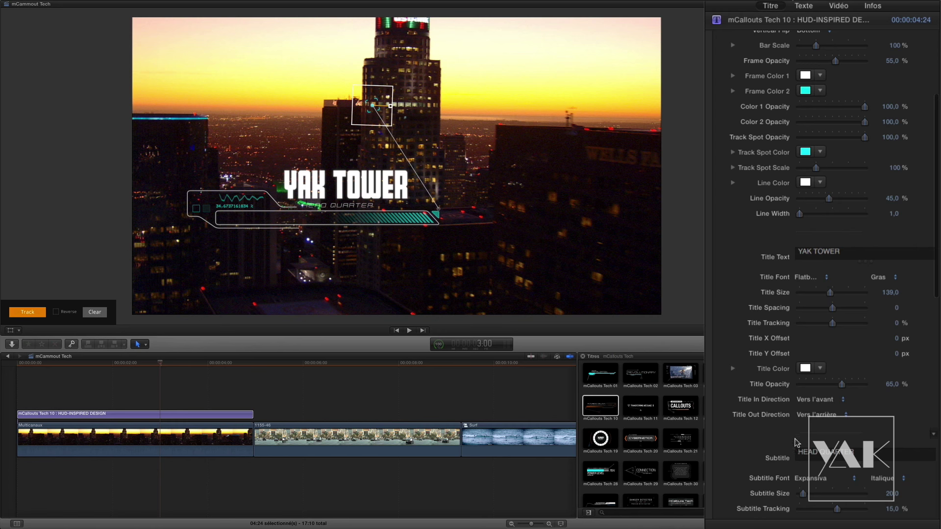
pyautogui.click(876, 481)
pyautogui.click(877, 490)
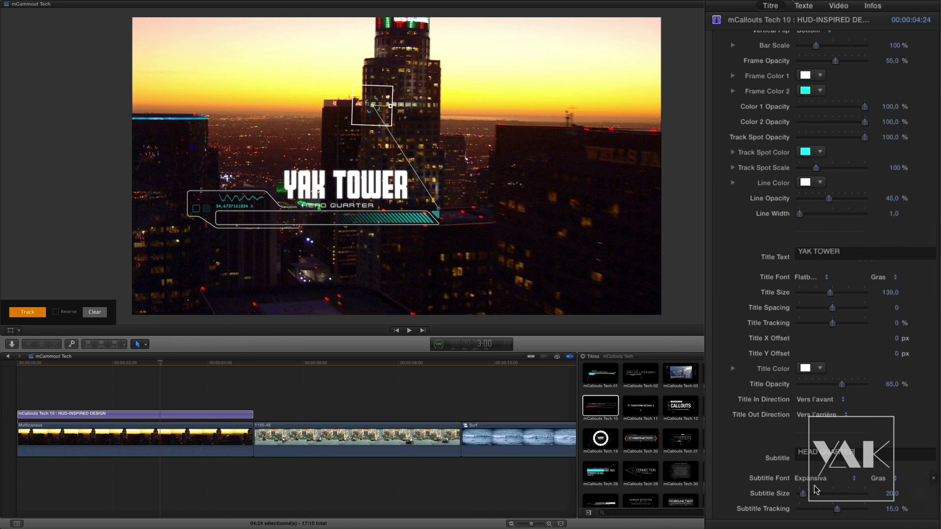
pyautogui.moveTo(803, 496); pyautogui.dragTo(805, 499)
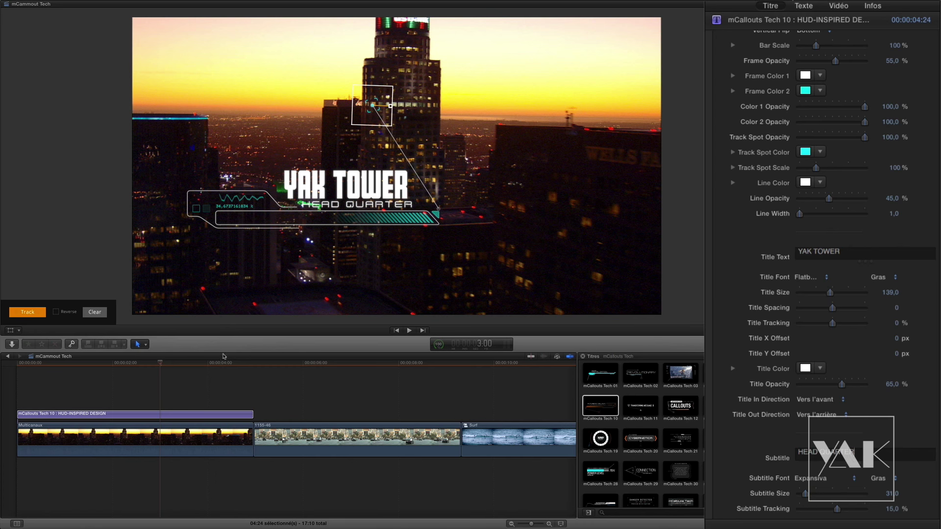
pyautogui.moveTo(184, 365)
pyautogui.mouseDown()
pyautogui.moveTo(206, 365)
pyautogui.moveTo(186, 368)
pyautogui.mouseUp()
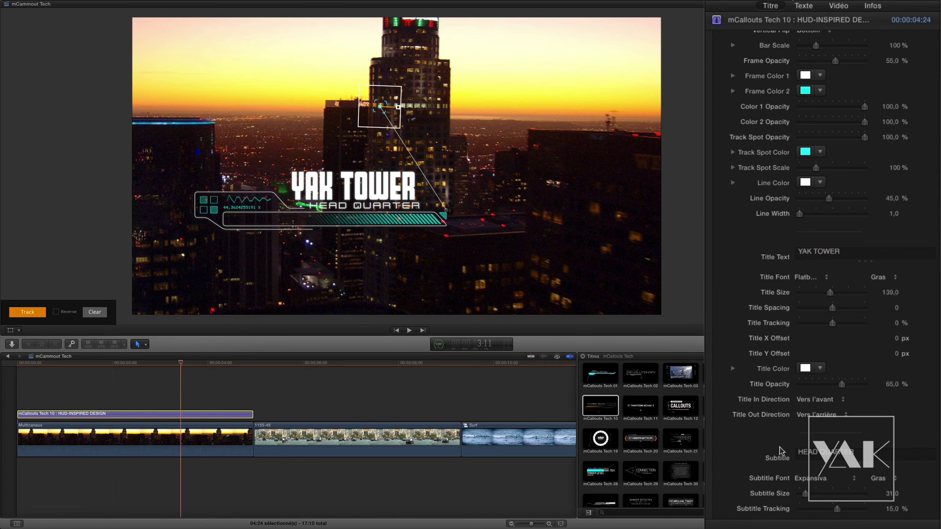
# Step: Review the remaining title parameters and set Glow Exposure to 4.0
pyautogui.scroll(-4, 780, 448)
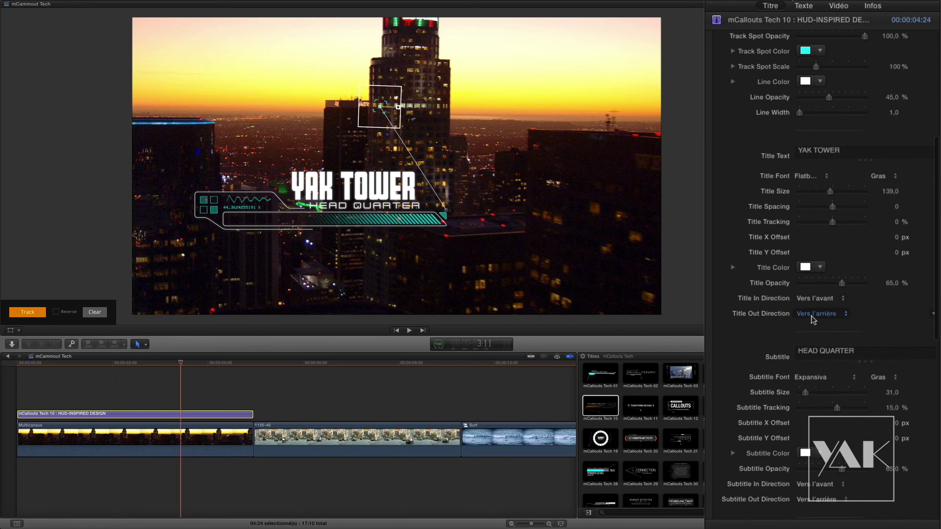
pyautogui.scroll(-2, 736, 385)
pyautogui.scroll(-6, 735, 385)
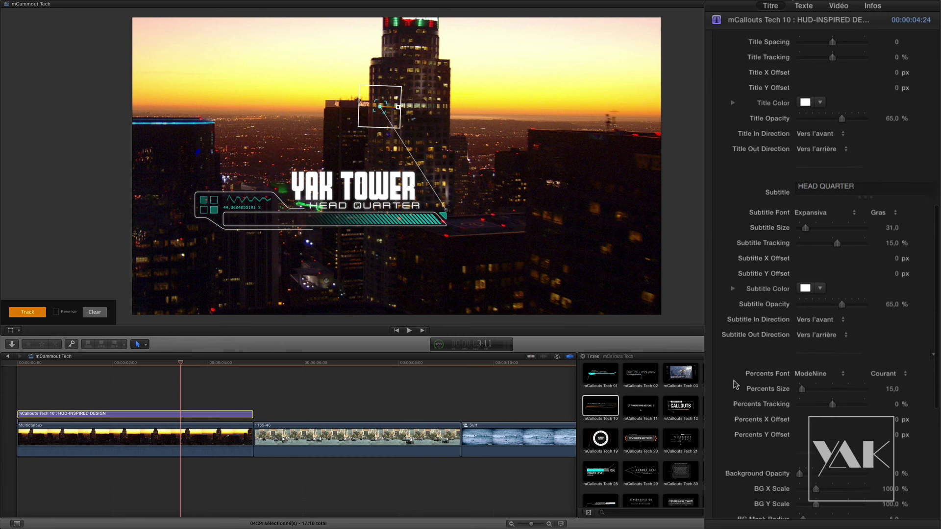
pyautogui.scroll(-5, 734, 381)
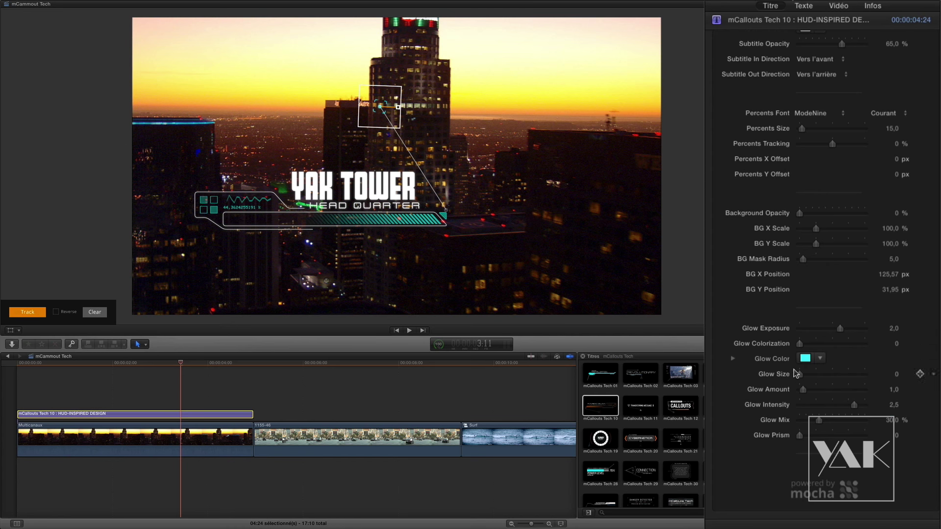
pyautogui.moveTo(840, 328); pyautogui.dragTo(849, 335)
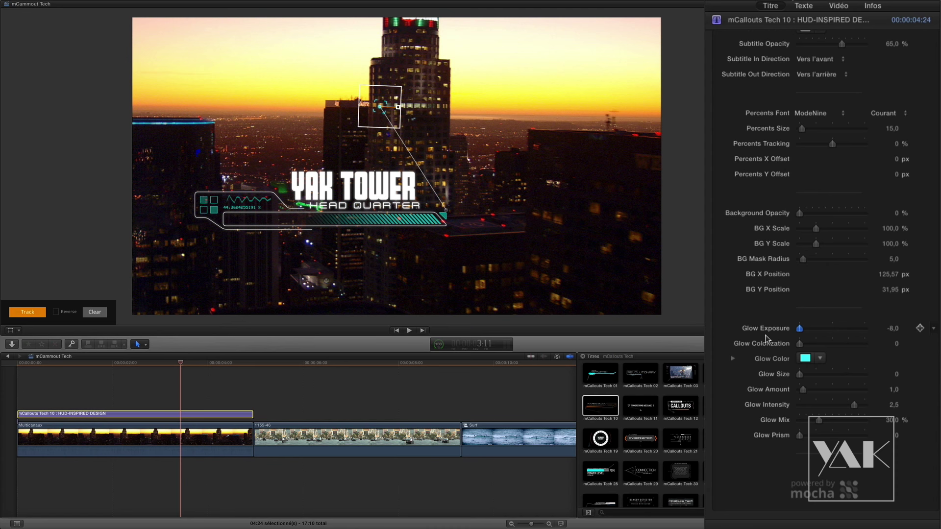
pyautogui.moveTo(854, 333)
pyautogui.mouseDown()
pyautogui.moveTo(898, 332)
pyautogui.moveTo(848, 334)
pyautogui.mouseUp()
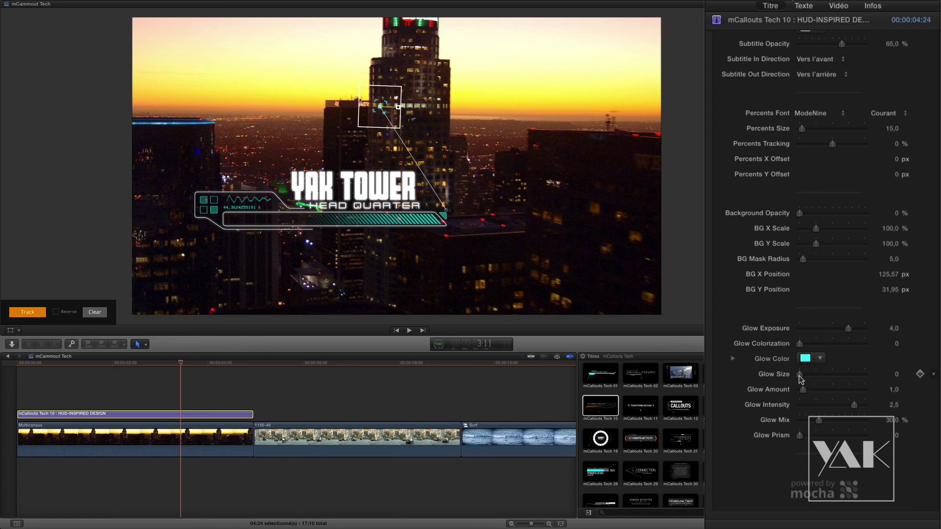
# Step: Set Glow Amount to 0, Glow Prism to 3.0 and Glow Size to 1.0
pyautogui.moveTo(799, 375); pyautogui.dragTo(817, 383)
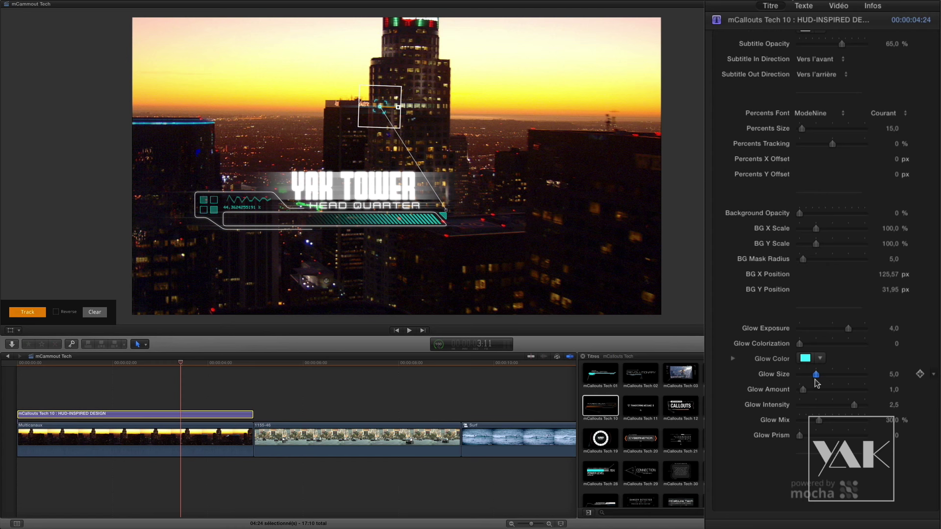
pyautogui.moveTo(803, 390)
pyautogui.mouseDown()
pyautogui.moveTo(812, 397)
pyautogui.moveTo(798, 395)
pyautogui.mouseUp()
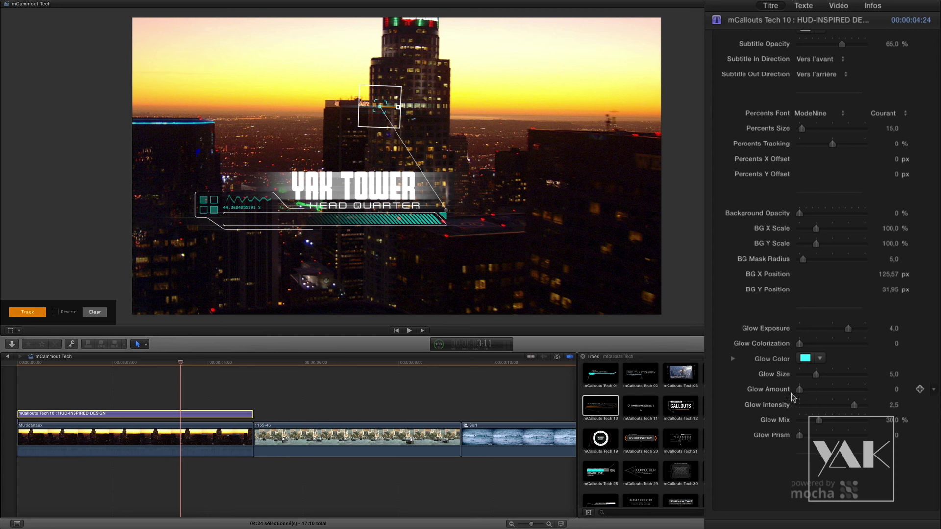
pyautogui.click(800, 436)
pyautogui.moveTo(807, 437); pyautogui.dragTo(890, 423)
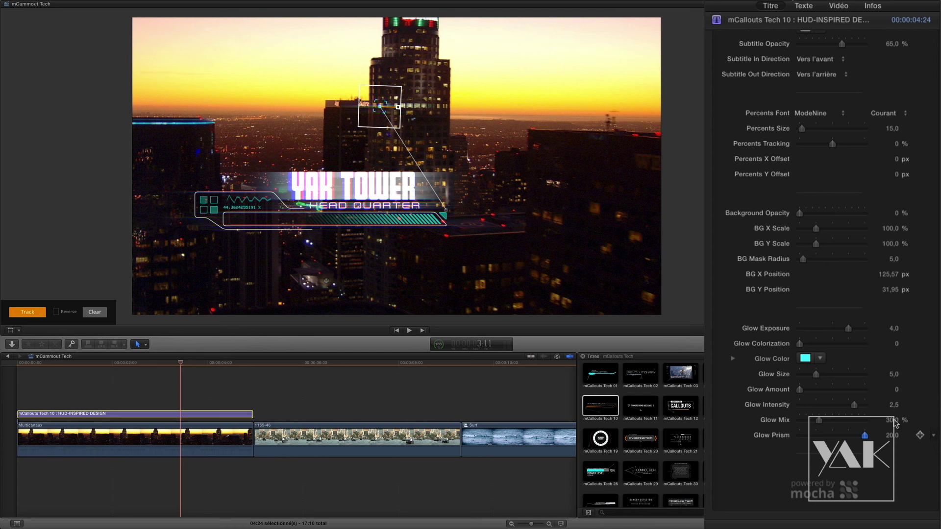
pyautogui.moveTo(867, 426); pyautogui.dragTo(811, 438)
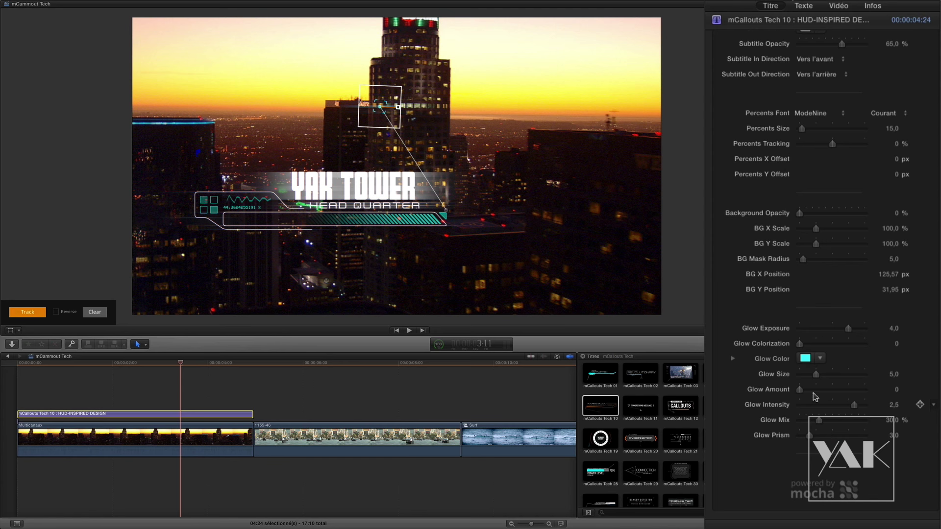
pyautogui.moveTo(815, 376); pyautogui.dragTo(802, 381)
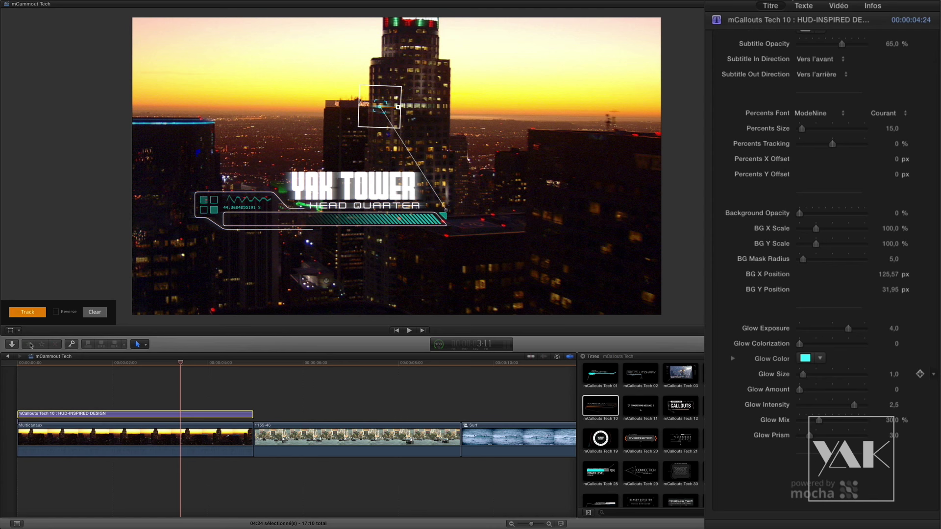
# Step: Check the title slightly further along the clip and nudge the callout at the tall tower's base
pyautogui.moveTo(179, 365); pyautogui.dragTo(197, 378)
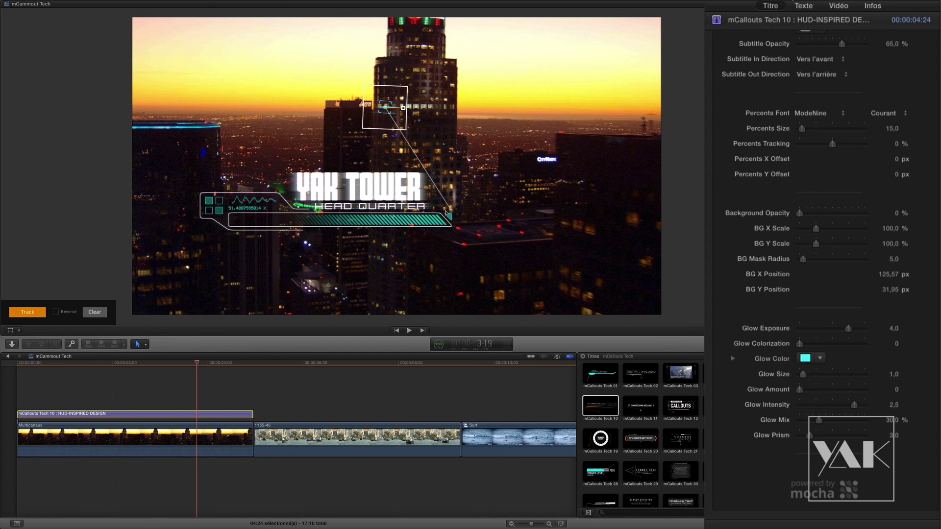
pyautogui.moveTo(447, 214)
pyautogui.mouseDown()
pyautogui.moveTo(506, 188)
pyautogui.moveTo(456, 196)
pyautogui.moveTo(436, 177)
pyautogui.moveTo(428, 209)
pyautogui.moveTo(453, 212)
pyautogui.moveTo(444, 207)
pyautogui.mouseUp()
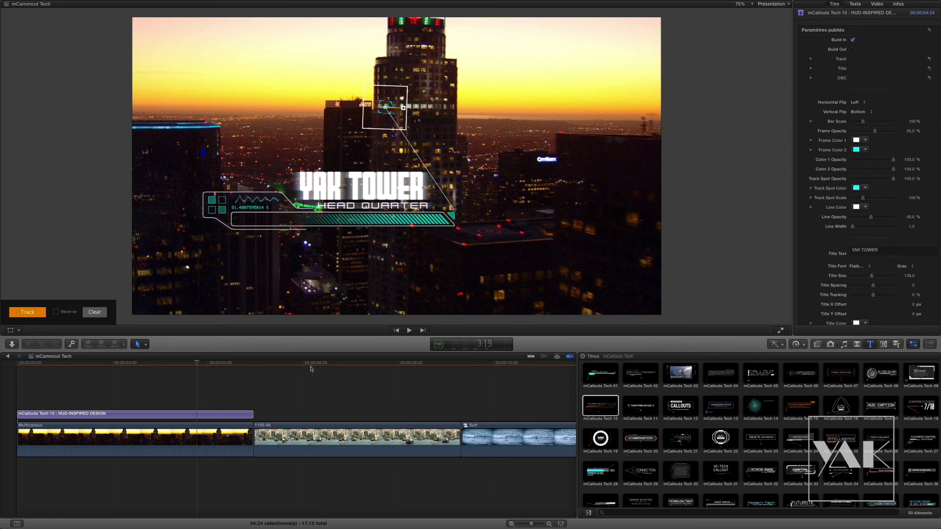
# Step: Preview the Las Vegas street clip and add the mCallouts Tech 19 title above it, starting at the clip's beginning
pyautogui.moveTo(281, 364); pyautogui.dragTo(304, 382)
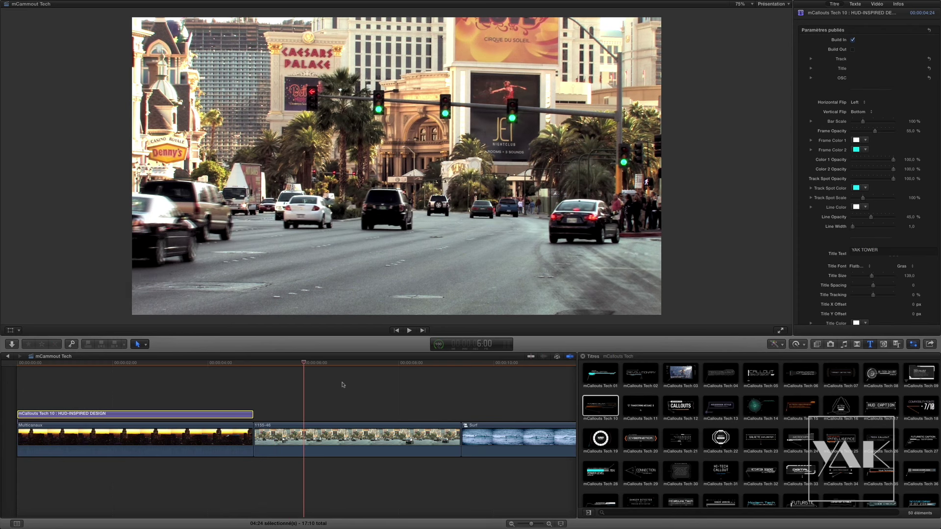
pyautogui.moveTo(361, 383); pyautogui.dragTo(268, 420)
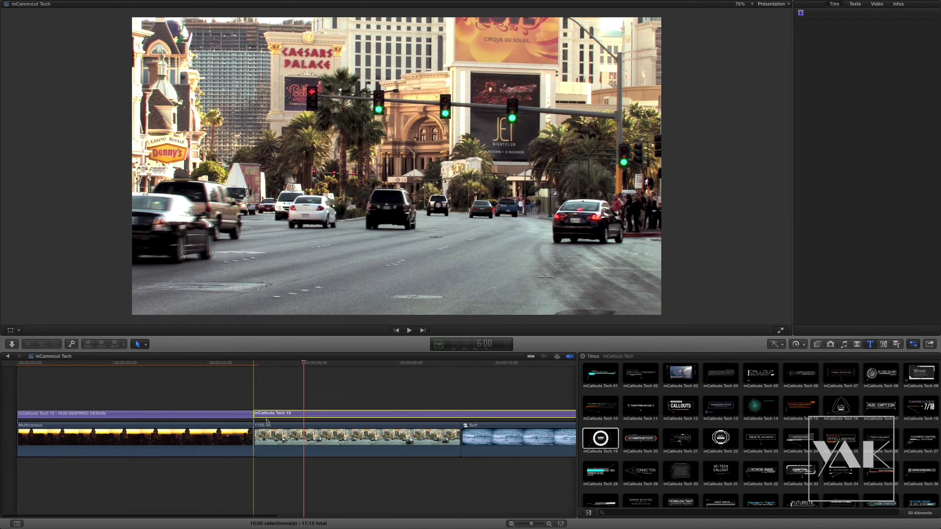
# Step: Cut the mCallouts Tech 19 title at the end of the Las Vegas street clip and delete the excess part
pyautogui.click(462, 365)
pyautogui.press('Left')
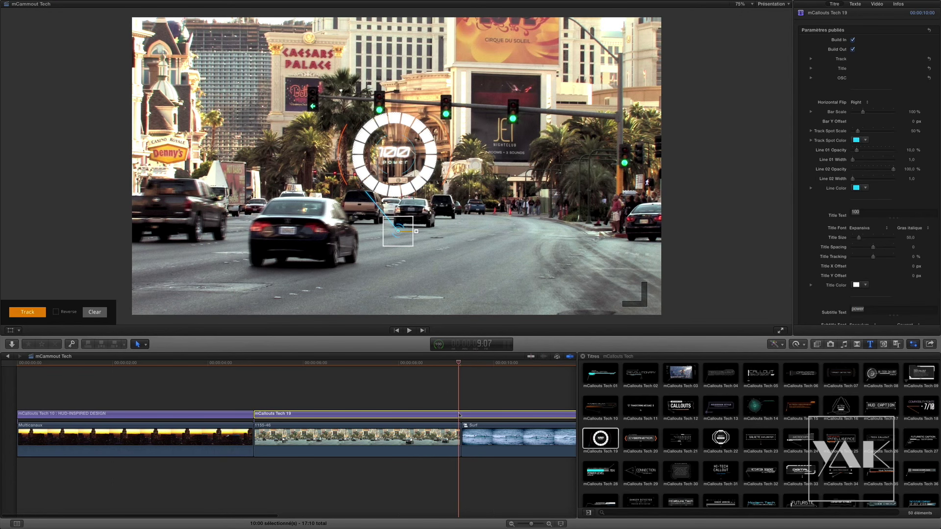
pyautogui.press('super+b')
pyautogui.click(474, 416)
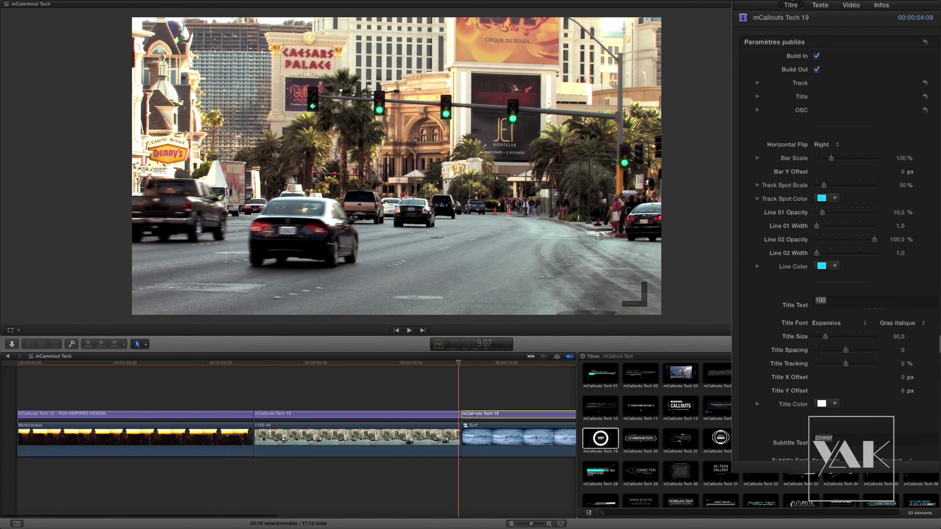
pyautogui.press('Delete')
# Step: Turn off Build In and Build Out for the trimmed mCallouts Tech 19 title
pyautogui.moveTo(457, 363); pyautogui.dragTo(264, 383)
pyautogui.click(352, 413)
pyautogui.click(817, 57)
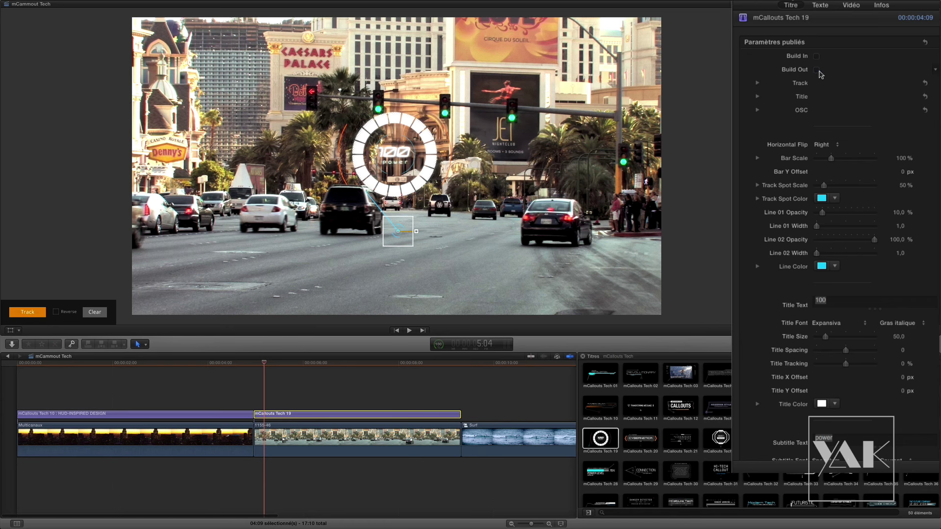
# Step: Go to the start of the street clip and place the callout's track spot on the black SUV
pyautogui.moveTo(264, 364)
pyautogui.mouseDown()
pyautogui.moveTo(292, 366)
pyautogui.moveTo(255, 368)
pyautogui.mouseUp()
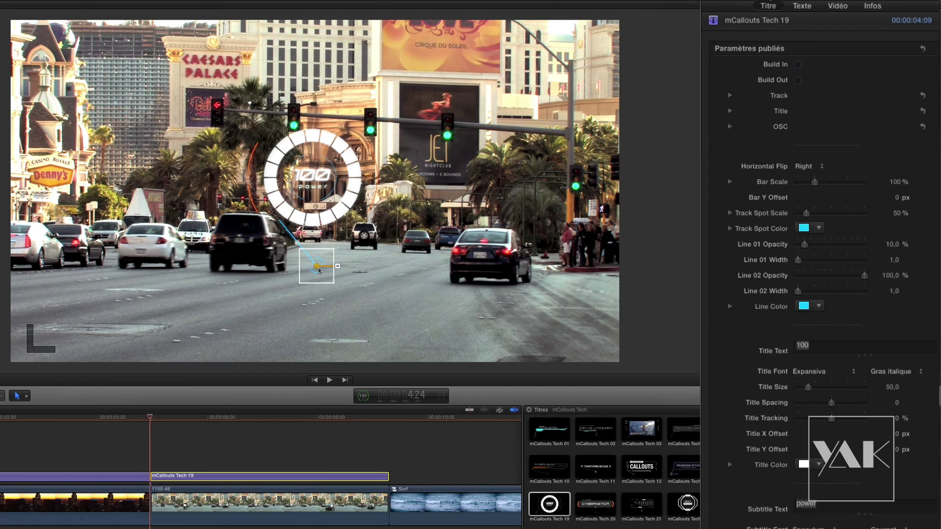
pyautogui.moveTo(327, 278); pyautogui.dragTo(310, 249)
pyautogui.moveTo(253, 268); pyautogui.dragTo(238, 263)
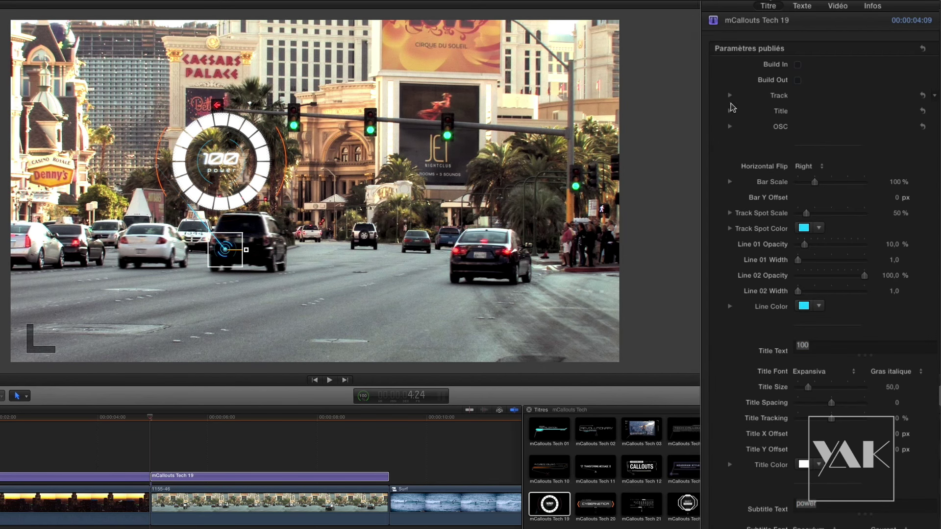
# Step: Enable Magnification in the OSC settings, refine the track spot on the black SUV's rear and play the tracked callout
pyautogui.click(730, 127)
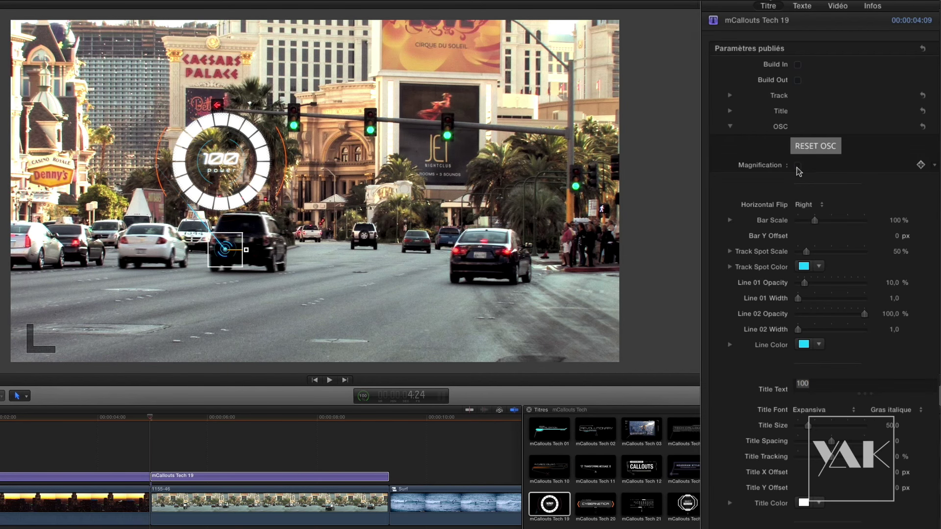
pyautogui.click(798, 167)
pyautogui.moveTo(241, 263)
pyautogui.mouseDown()
pyautogui.moveTo(255, 251)
pyautogui.moveTo(249, 240)
pyautogui.moveTo(251, 248)
pyautogui.mouseUp()
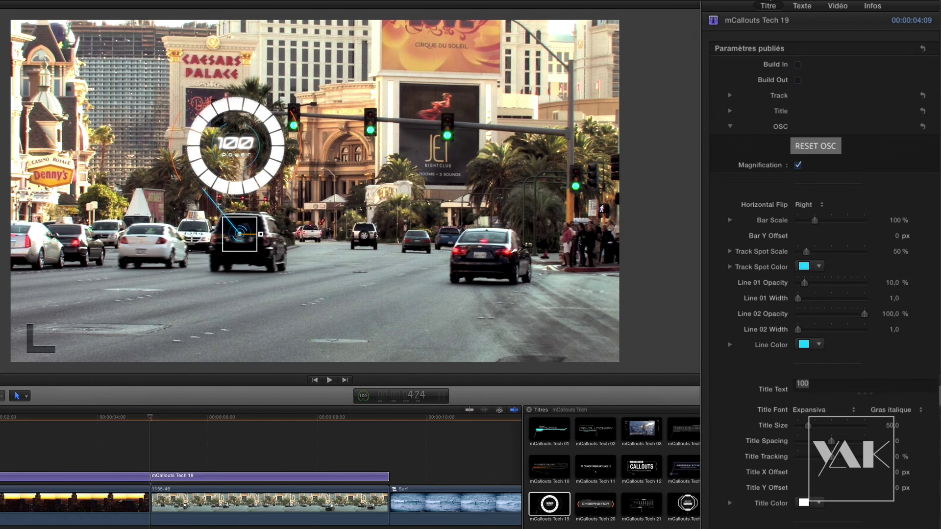
pyautogui.doubleClick(251, 228)
pyautogui.press('space')
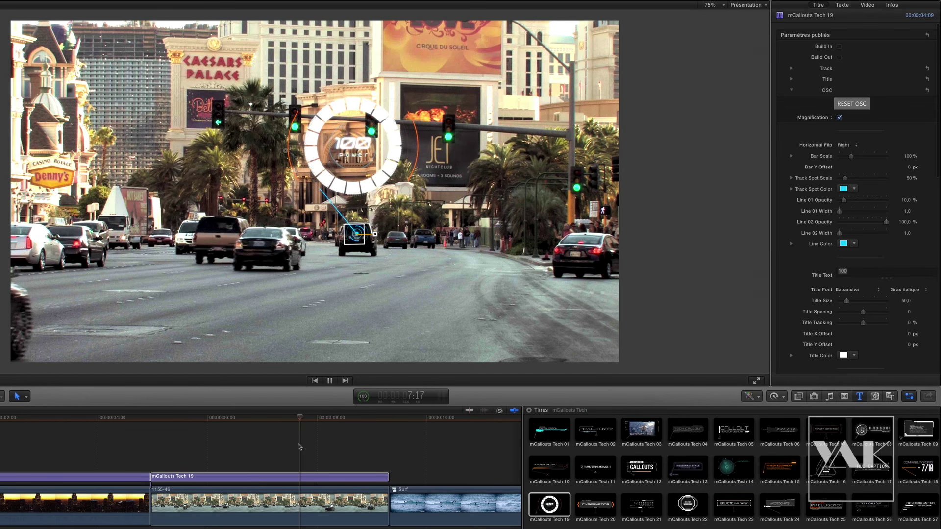
# Step: Return to the title's start, then set the Title Text to 55 and the Subtitle Text to KM/H
pyautogui.moveTo(300, 418); pyautogui.dragTo(153, 425)
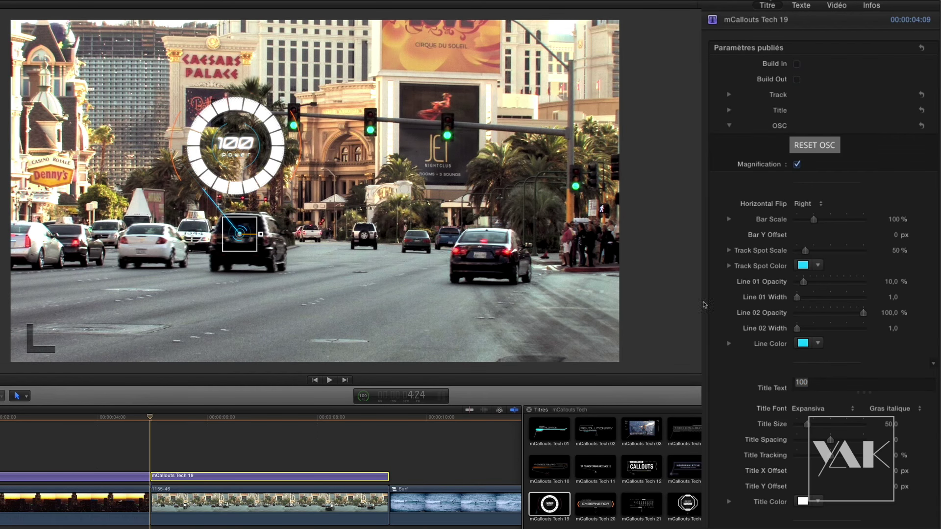
pyautogui.click(814, 384)
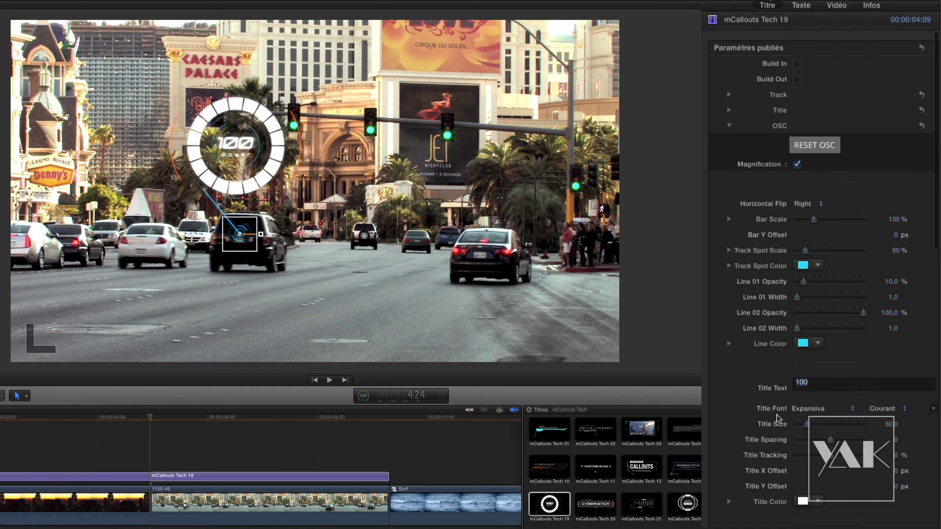
pyautogui.write('55')
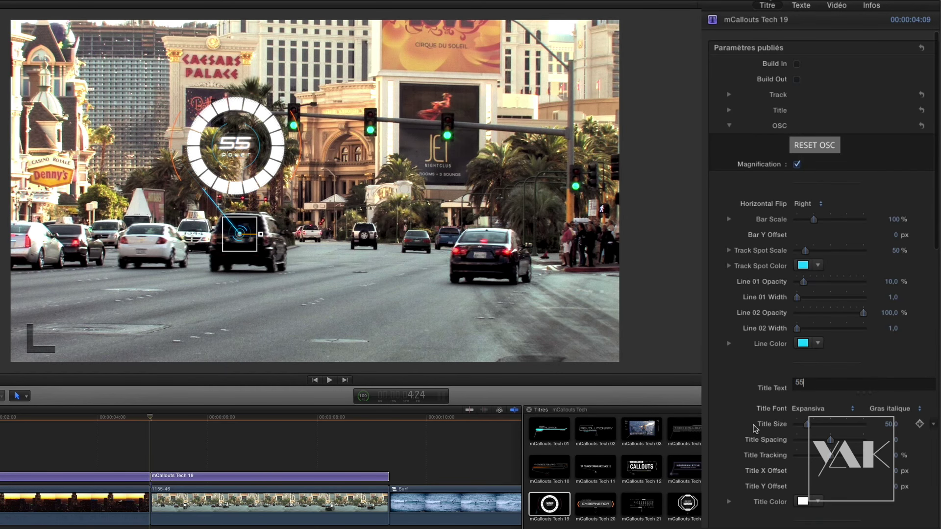
pyautogui.scroll(-5, 733, 432)
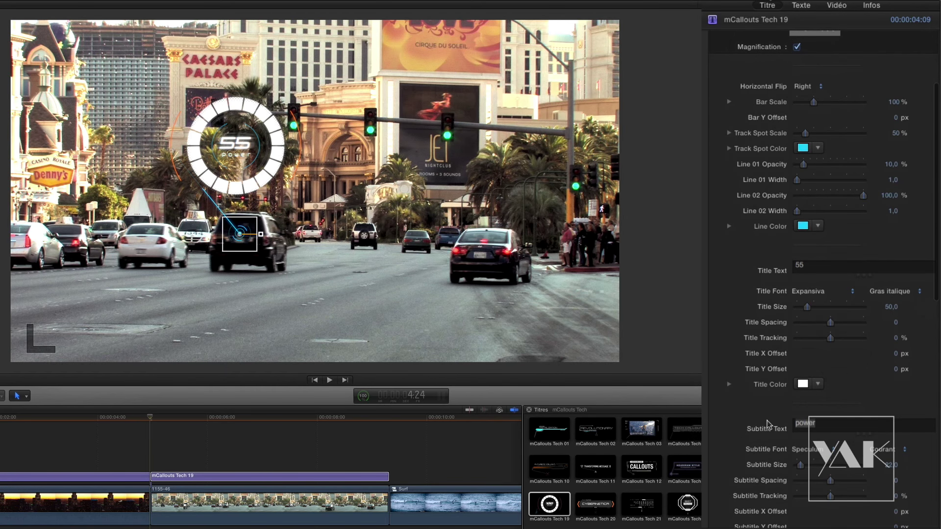
pyautogui.doubleClick(816, 423)
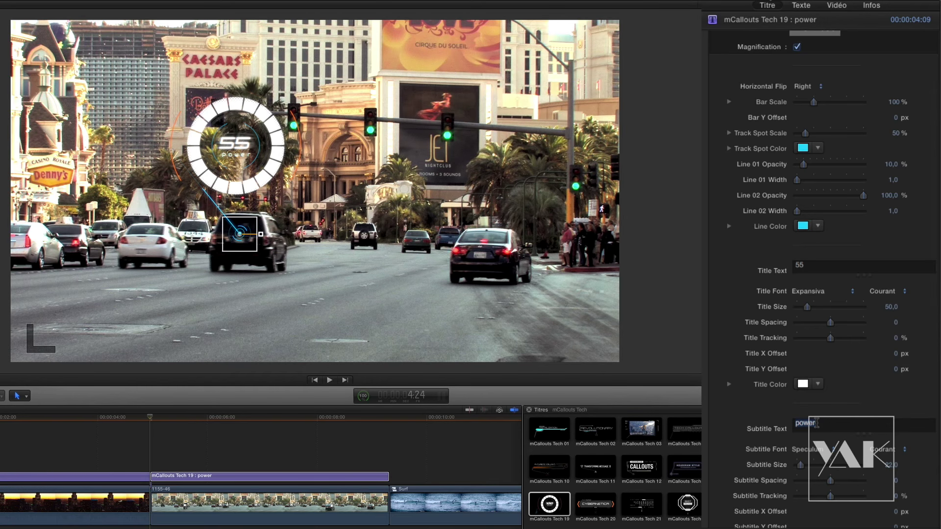
pyautogui.write('KM/H')
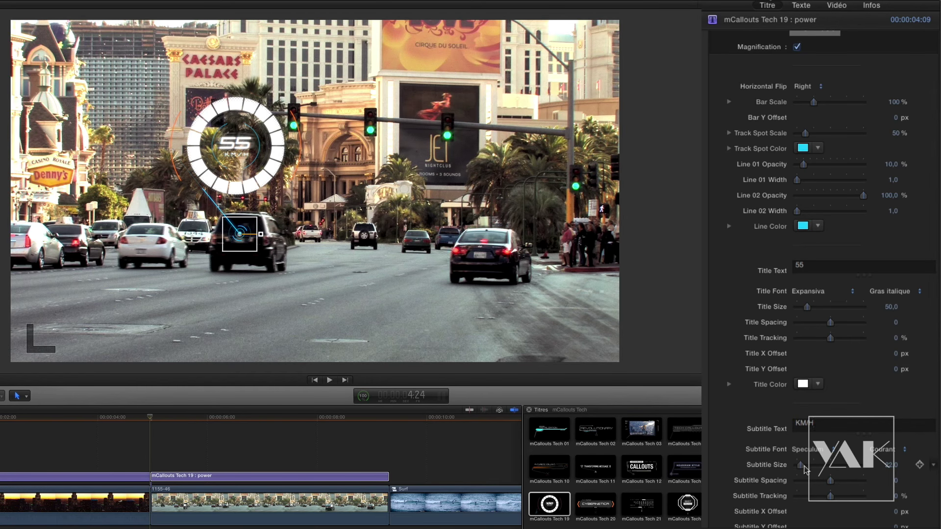
# Step: Change the Subtitle Font to Squares Bold in the Courant style and set the Subtitle Size to 27
pyautogui.click(883, 450)
pyautogui.click(879, 443)
pyautogui.click(813, 450)
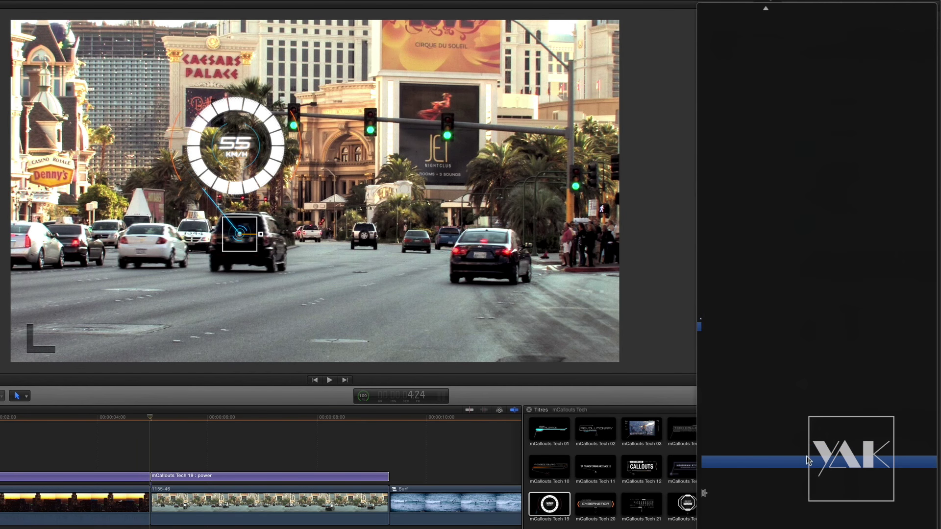
pyautogui.click(808, 462)
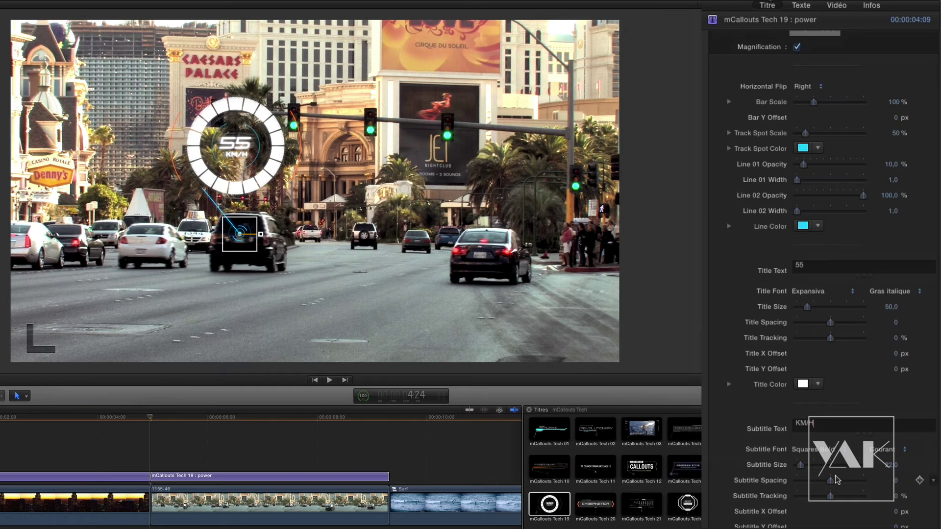
pyautogui.moveTo(802, 465); pyautogui.dragTo(804, 465)
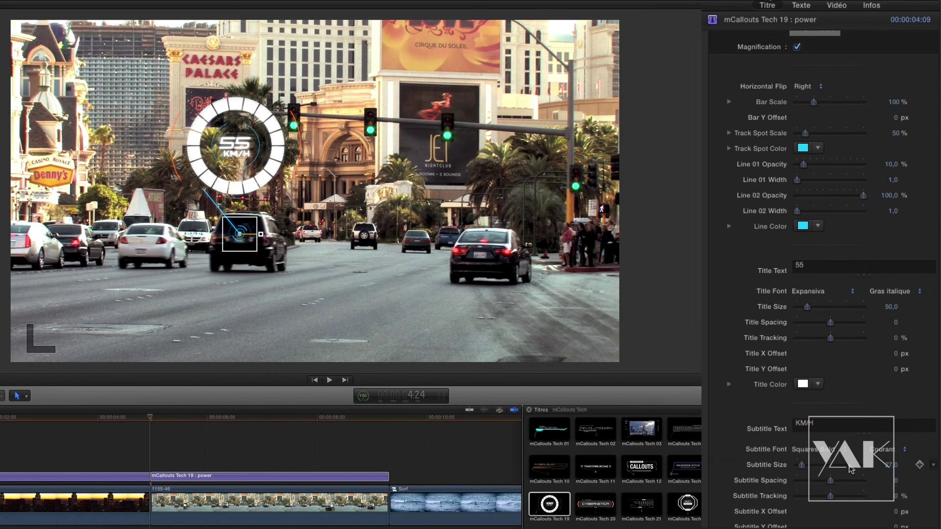
# Step: Change the Subtitle Color to red
pyautogui.scroll(-1, 756, 486)
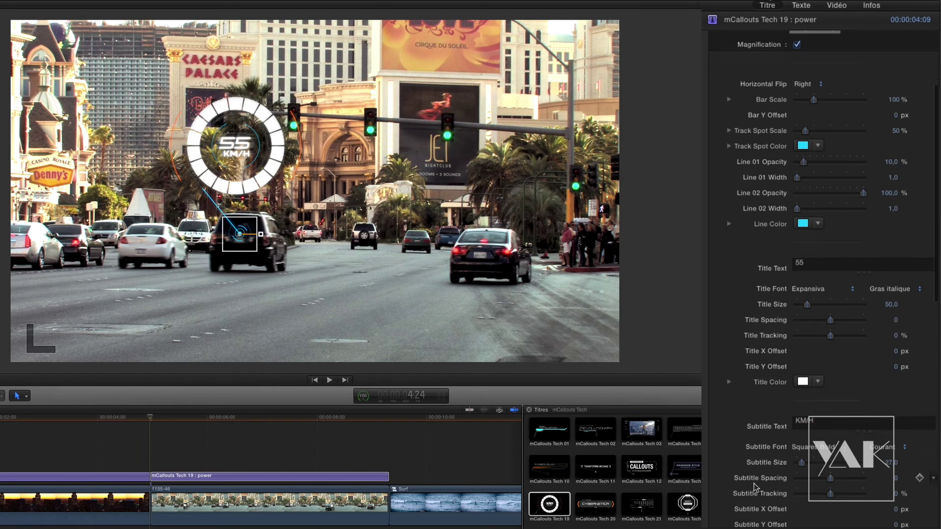
pyautogui.scroll(-5, 755, 488)
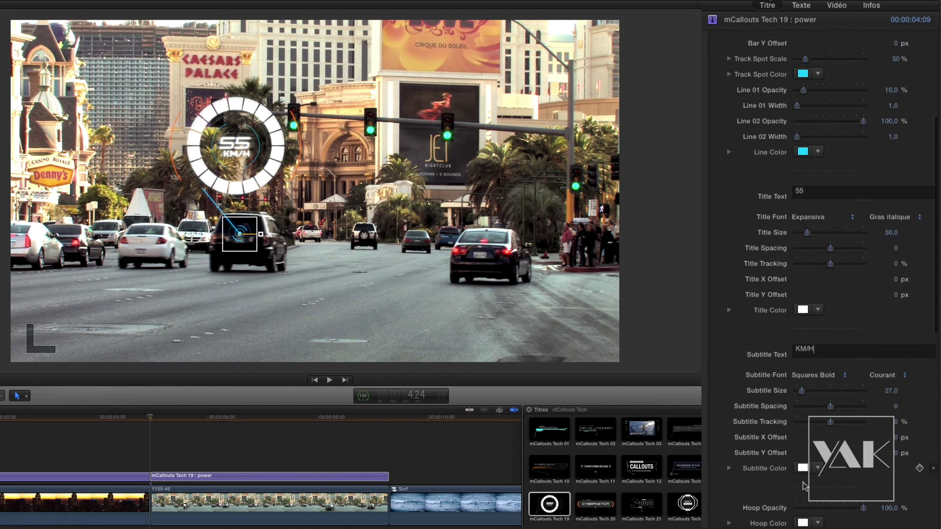
pyautogui.click(803, 468)
pyautogui.click(698, 337)
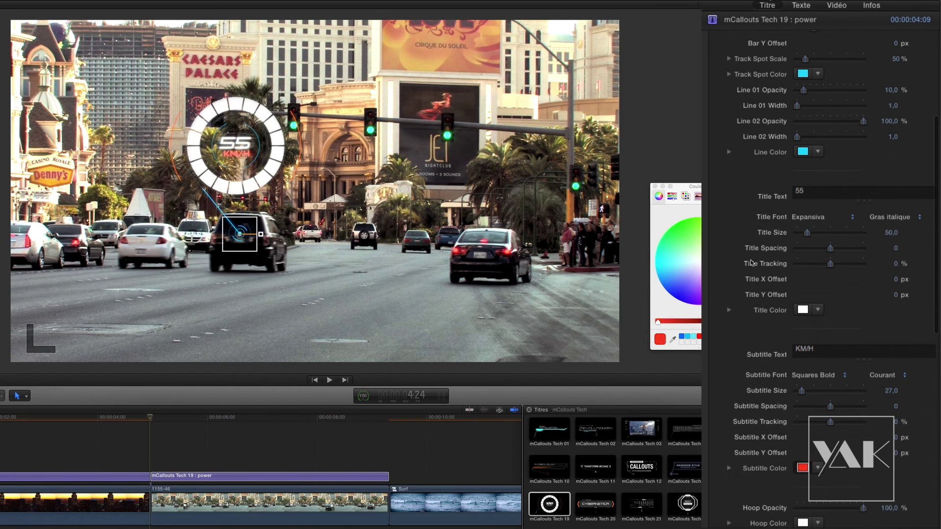
pyautogui.click(655, 187)
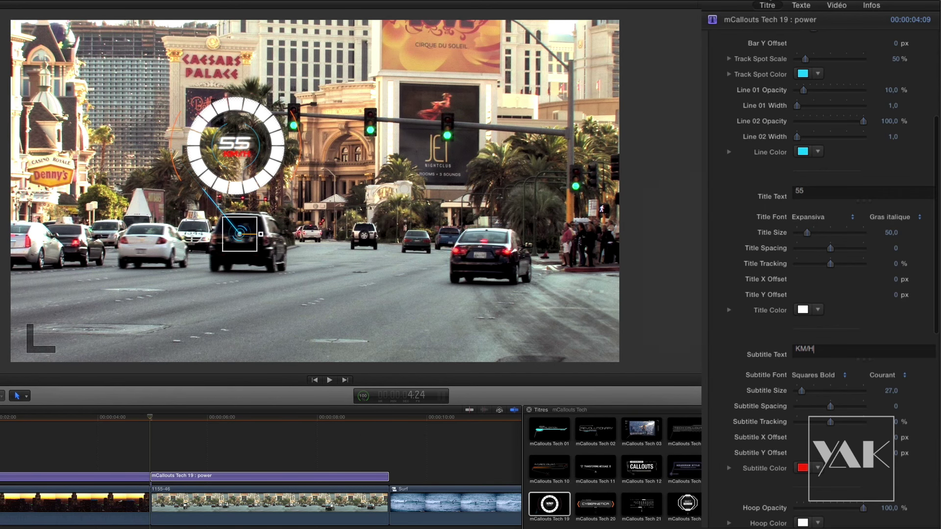
# Step: Change the Title Color and the Hoop Color to red
pyautogui.click(803, 310)
pyautogui.click(699, 337)
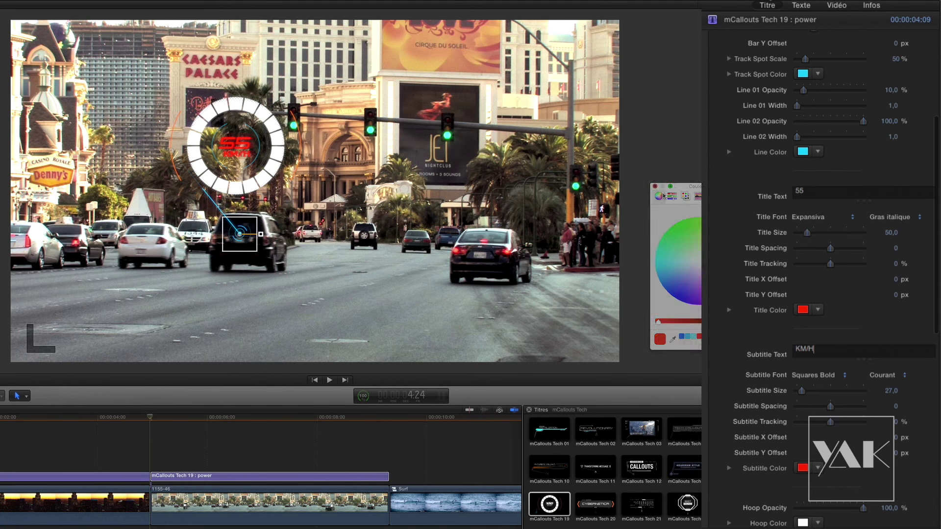
pyautogui.click(802, 523)
pyautogui.click(698, 336)
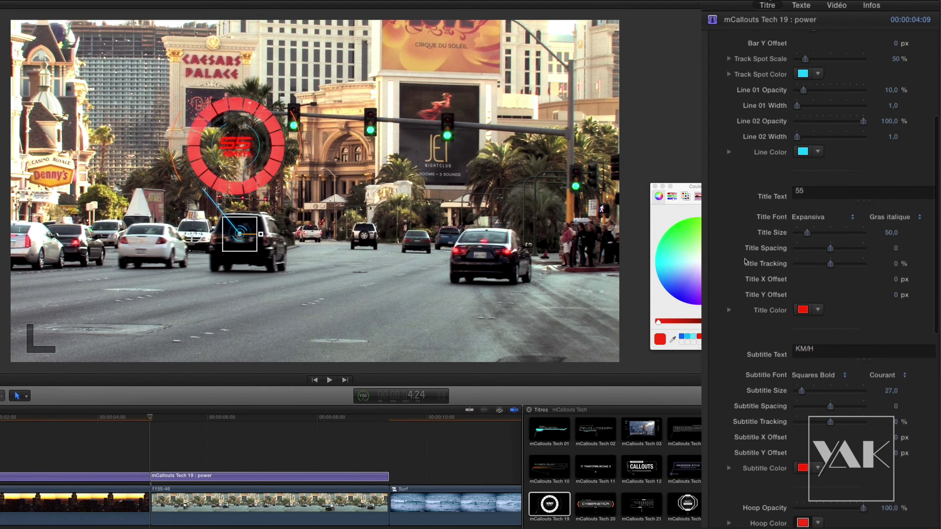
pyautogui.click(655, 186)
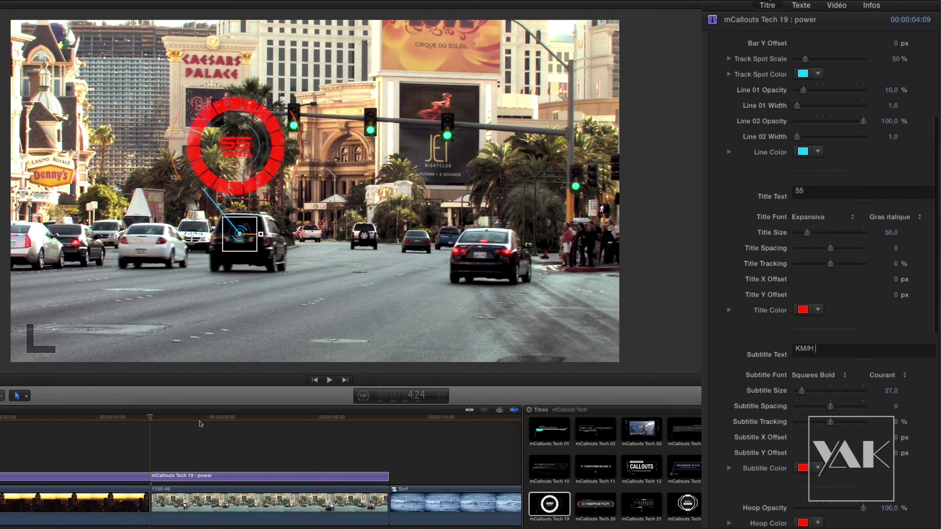
# Step: Set the title's Movement to Static and check the callout's behaviour along the street clip
pyautogui.moveTo(191, 417)
pyautogui.mouseDown()
pyautogui.moveTo(332, 418)
pyautogui.moveTo(190, 421)
pyautogui.moveTo(205, 425)
pyautogui.mouseUp()
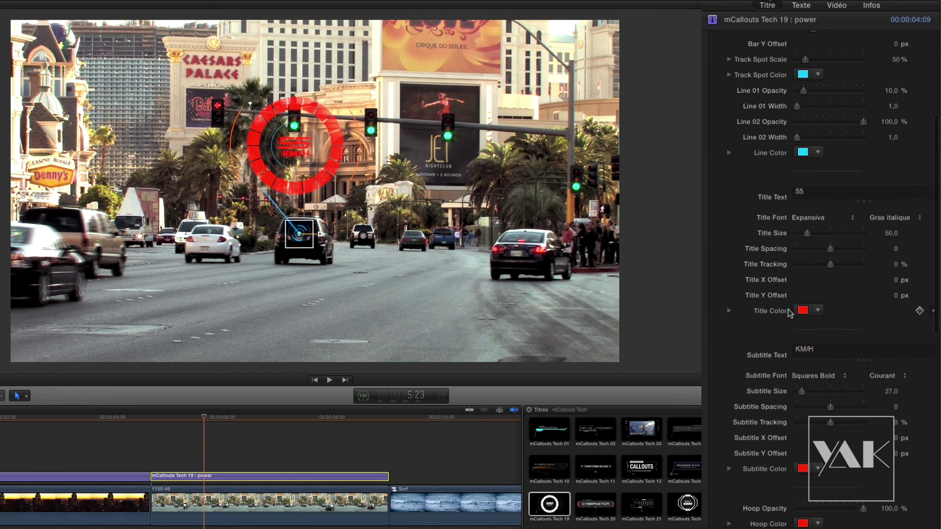
pyautogui.scroll(5, 789, 313)
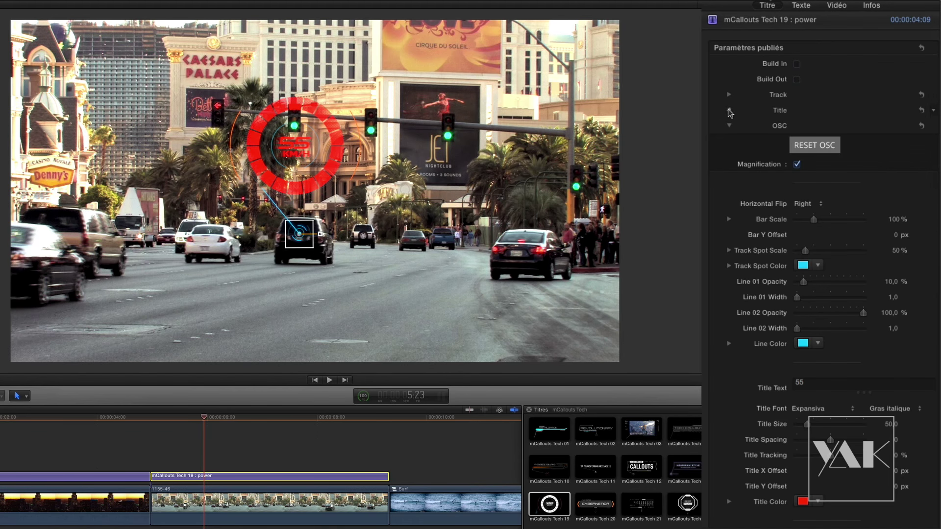
pyautogui.click(729, 111)
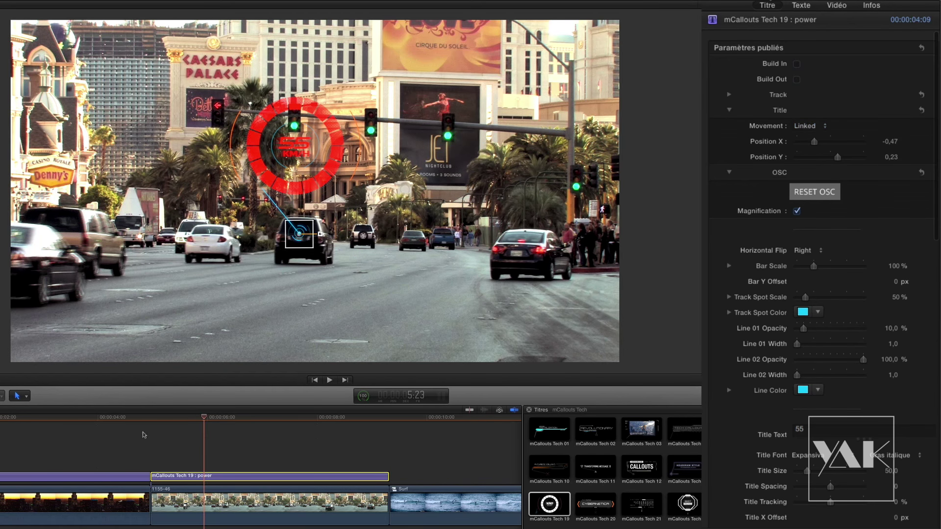
pyautogui.moveTo(201, 422)
pyautogui.mouseDown()
pyautogui.moveTo(252, 425)
pyautogui.moveTo(186, 429)
pyautogui.moveTo(215, 425)
pyautogui.moveTo(198, 424)
pyautogui.mouseUp()
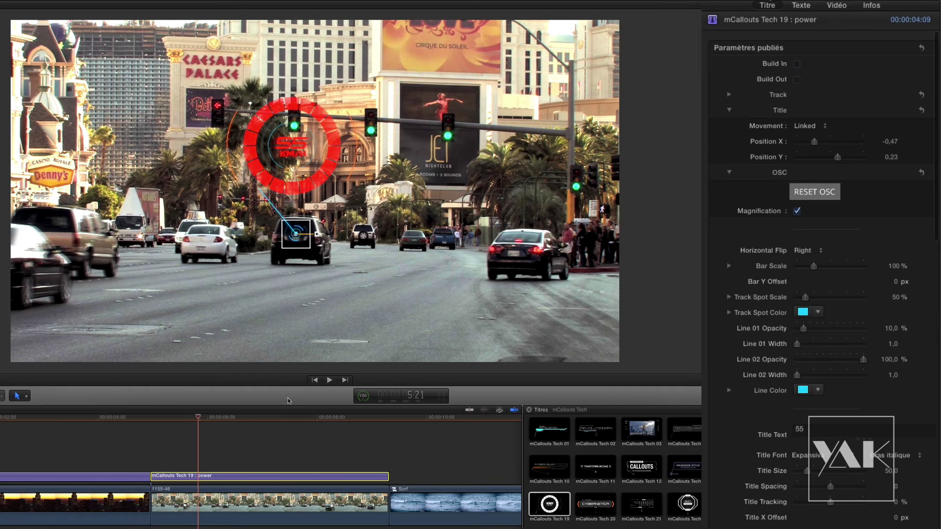
pyautogui.click(810, 127)
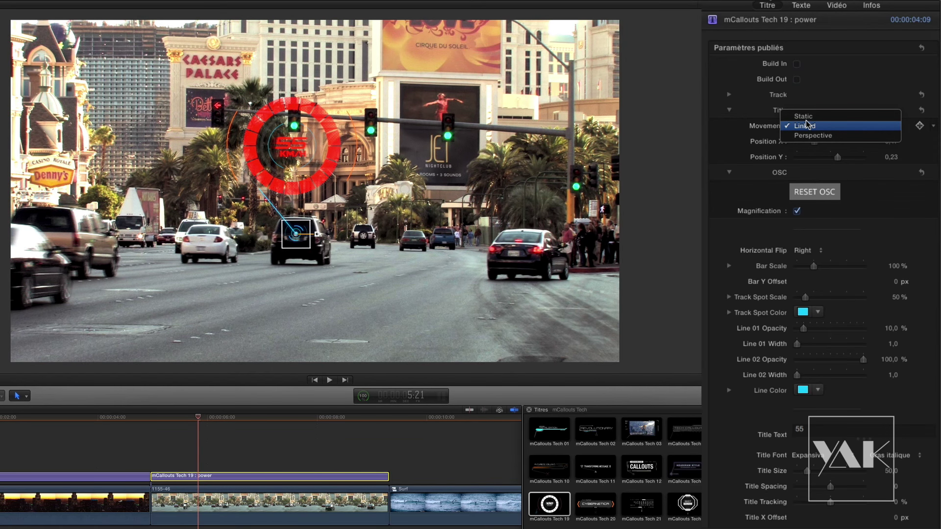
pyautogui.click(800, 118)
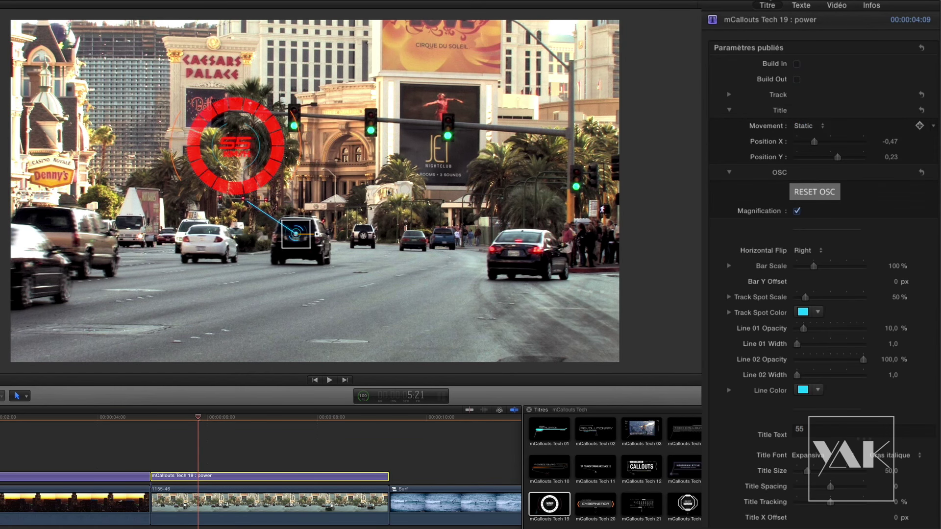
pyautogui.moveTo(200, 420); pyautogui.dragTo(300, 421)
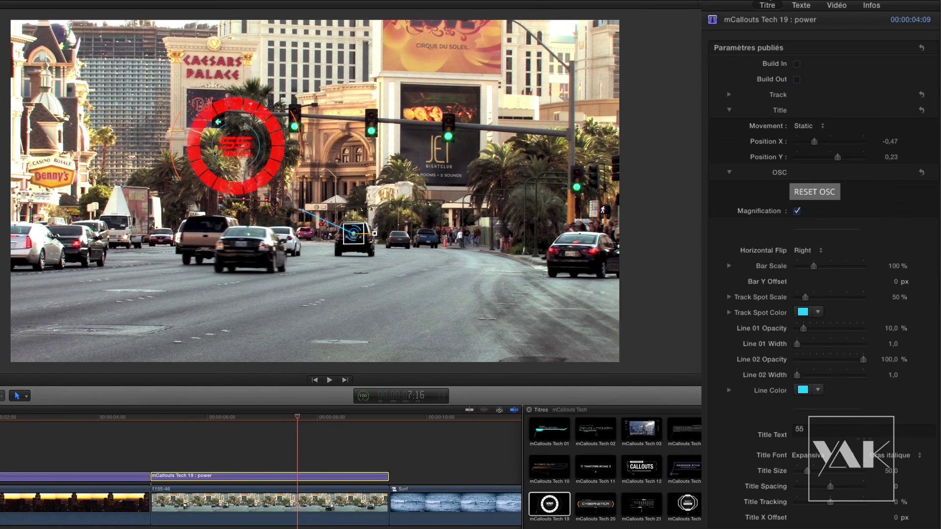
pyautogui.moveTo(296, 422)
pyautogui.mouseDown()
pyautogui.moveTo(171, 433)
pyautogui.moveTo(303, 451)
pyautogui.moveTo(299, 429)
pyautogui.mouseUp()
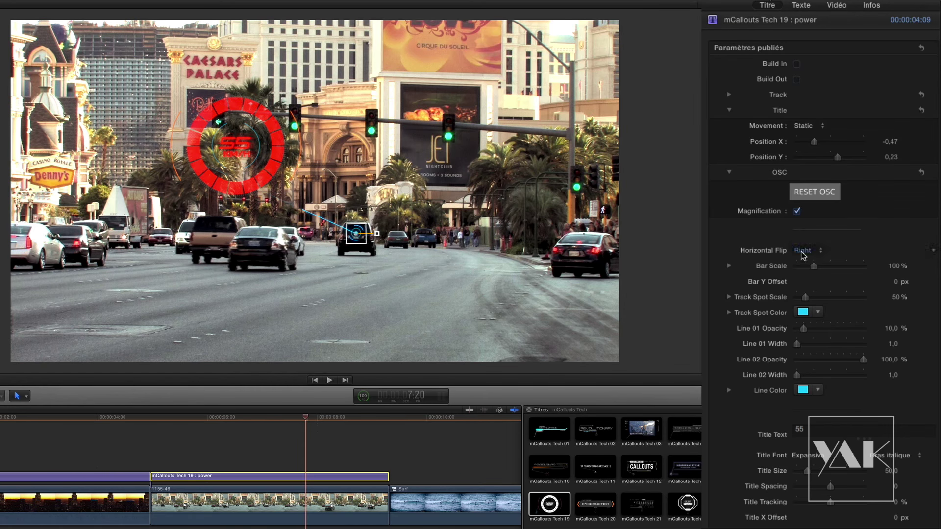
# Step: Try the Perspective movement for the title, check another frame and return Movement to Static
pyautogui.click(807, 126)
pyautogui.click(755, 143)
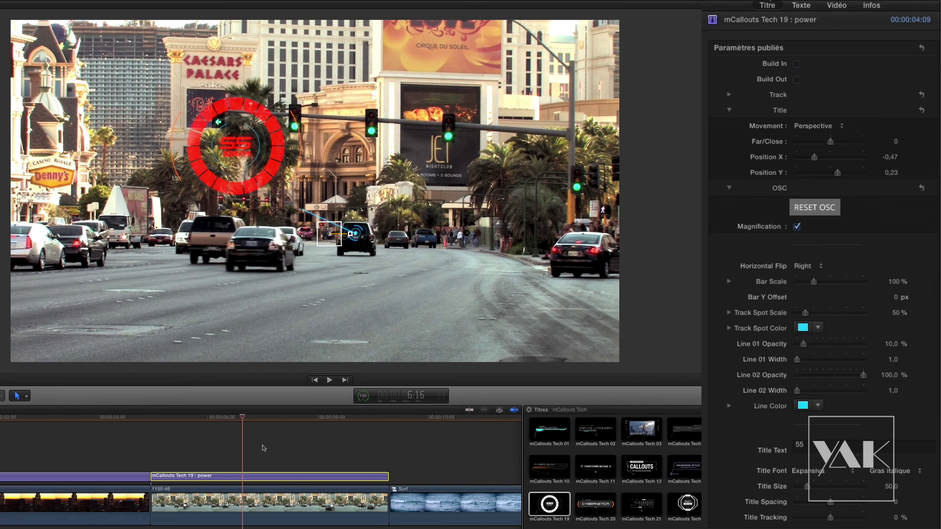
pyautogui.click(295, 451)
pyautogui.click(827, 127)
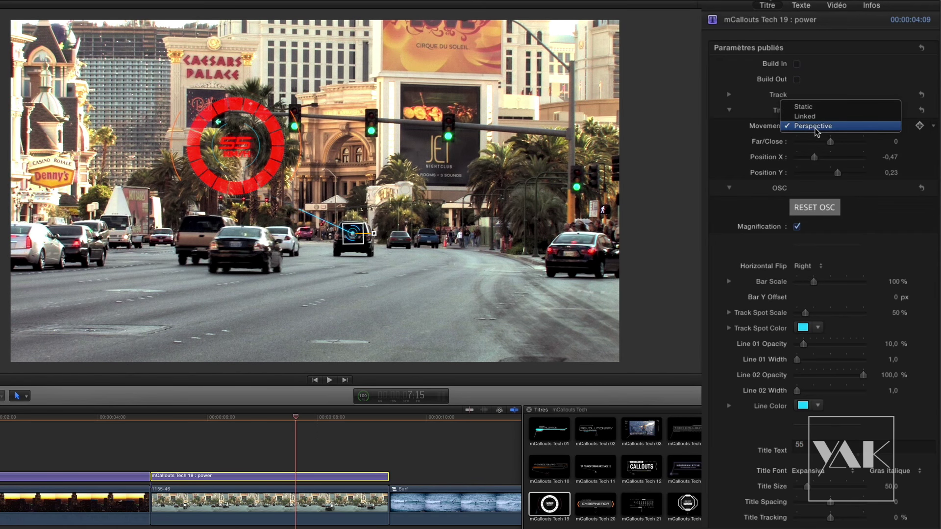
pyautogui.click(830, 126)
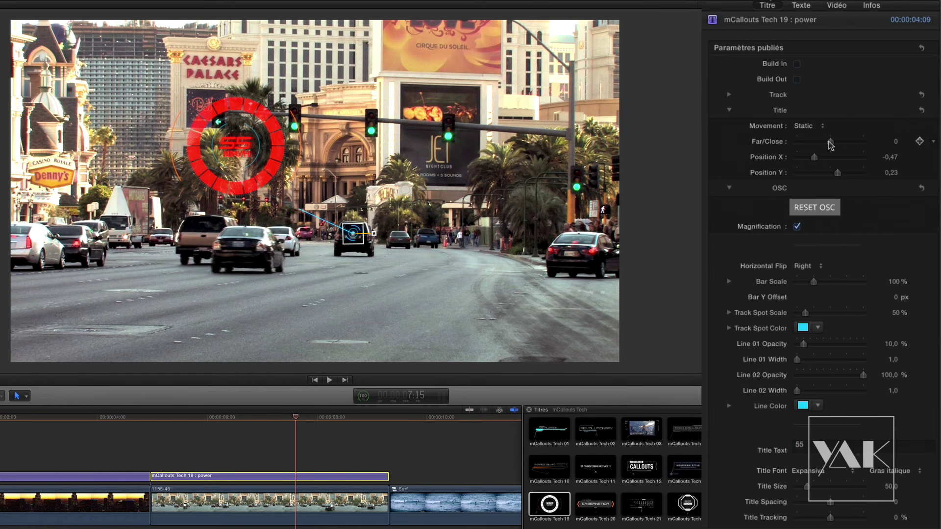
# Step: Set the static title's Position X to -0,8 and Position Y to 0,49, and check another frame
pyautogui.moveTo(826, 142); pyautogui.dragTo(808, 142)
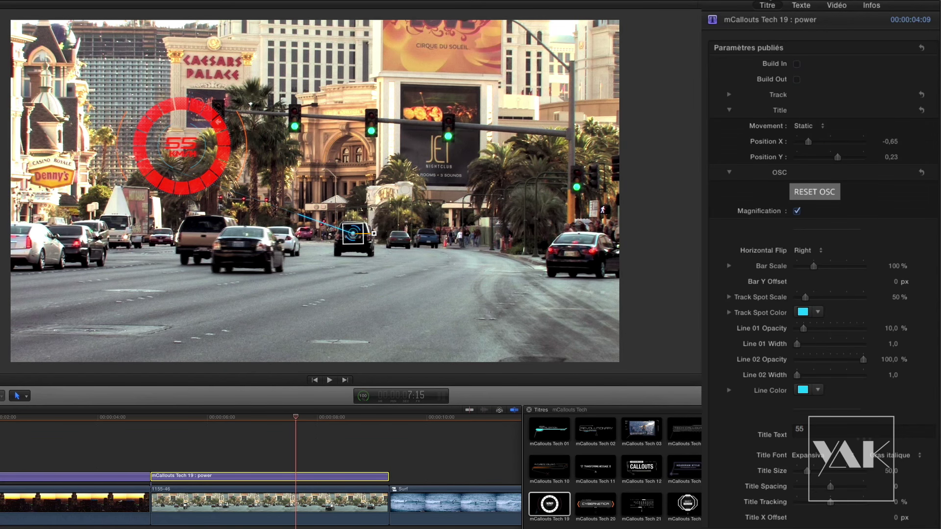
pyautogui.moveTo(837, 160); pyautogui.dragTo(804, 143)
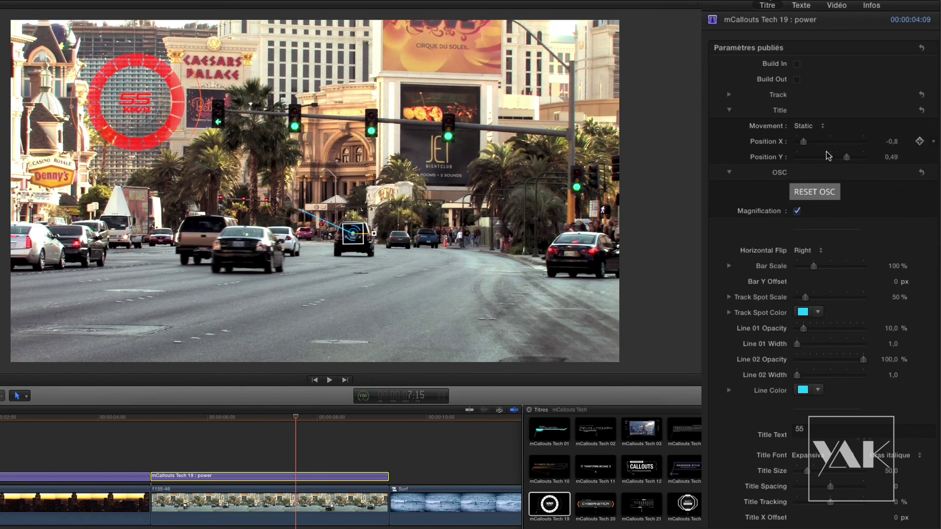
pyautogui.moveTo(297, 425)
pyautogui.mouseDown()
pyautogui.moveTo(195, 425)
pyautogui.moveTo(285, 426)
pyautogui.mouseUp()
pyautogui.moveTo(440, 426); pyautogui.dragTo(467, 428)
# Step: Add the mCallouts Tech 28 title at the start of the Surf clip and trim it to the clip's length
pyautogui.hscroll(10, 466, 428)
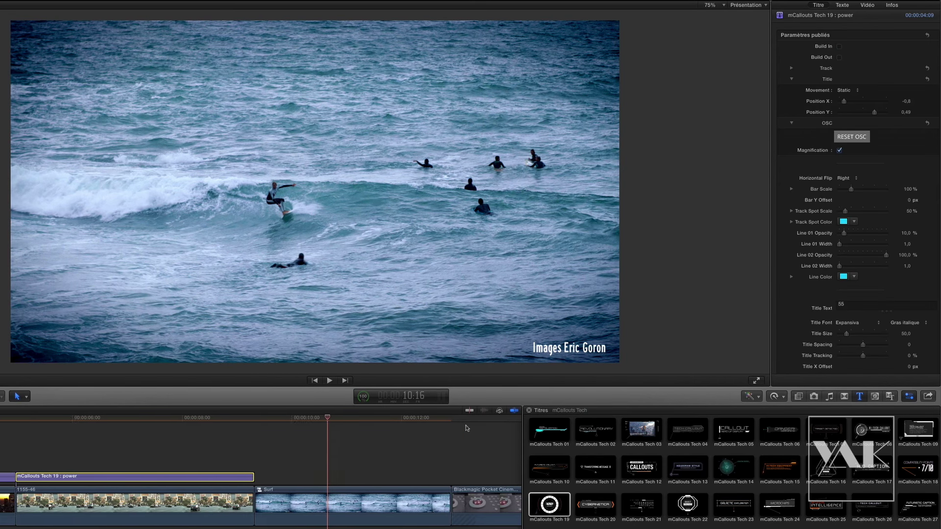
pyautogui.hscroll(-1, 465, 425)
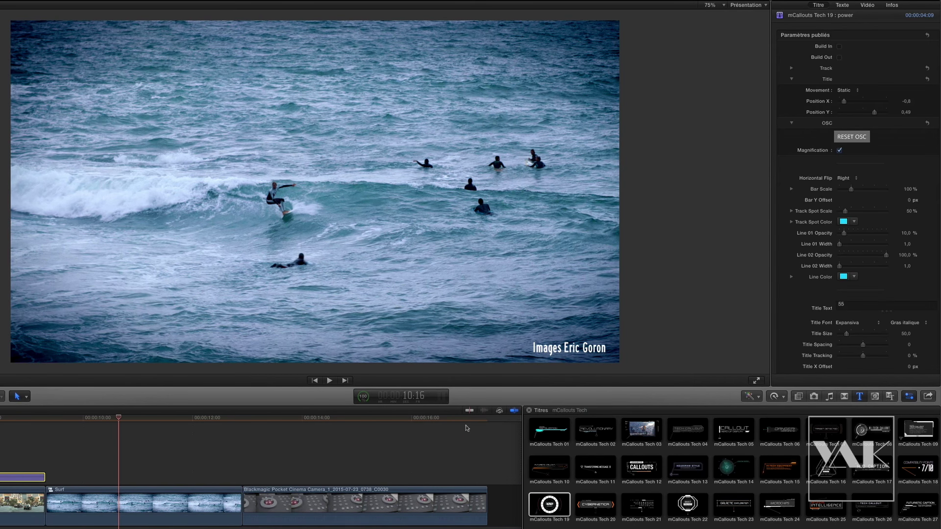
pyautogui.moveTo(123, 421); pyautogui.dragTo(80, 423)
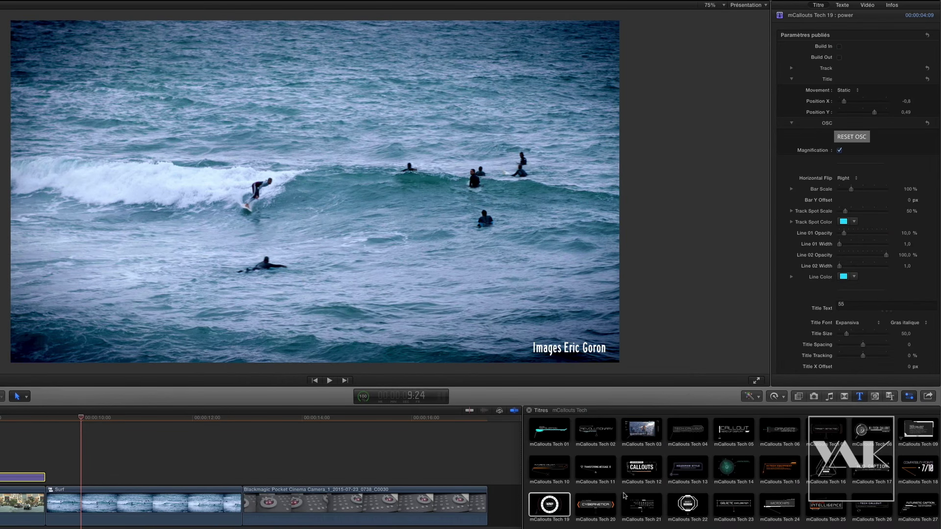
pyautogui.scroll(-1, 624, 496)
pyautogui.moveTo(548, 527); pyautogui.dragTo(39, 477)
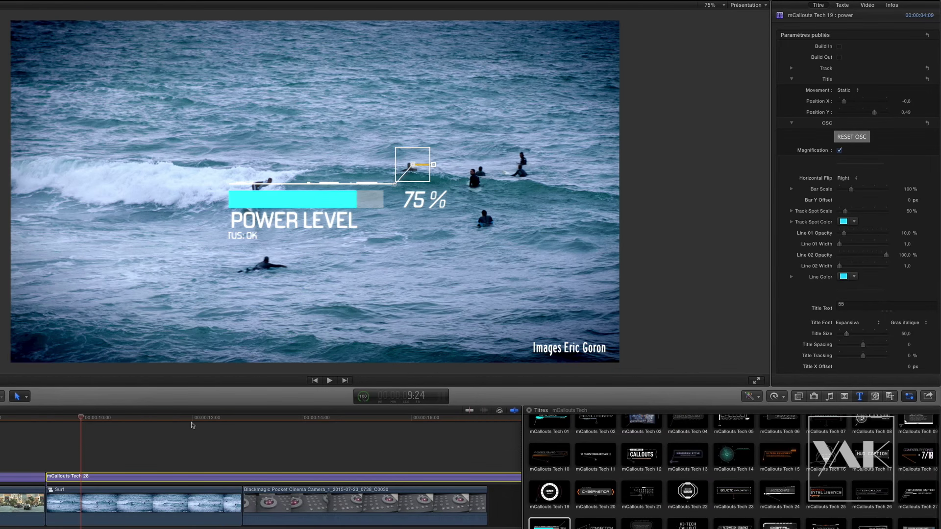
pyautogui.click(191, 418)
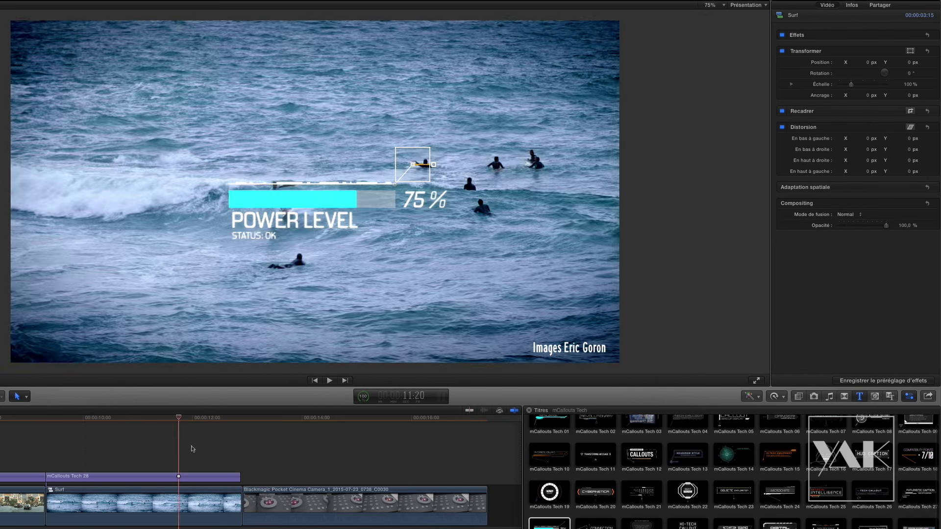
# Step: Place the callout's track box on the surfer riding the wave, at frame 9:08
pyautogui.moveTo(191, 449); pyautogui.dragTo(92, 458)
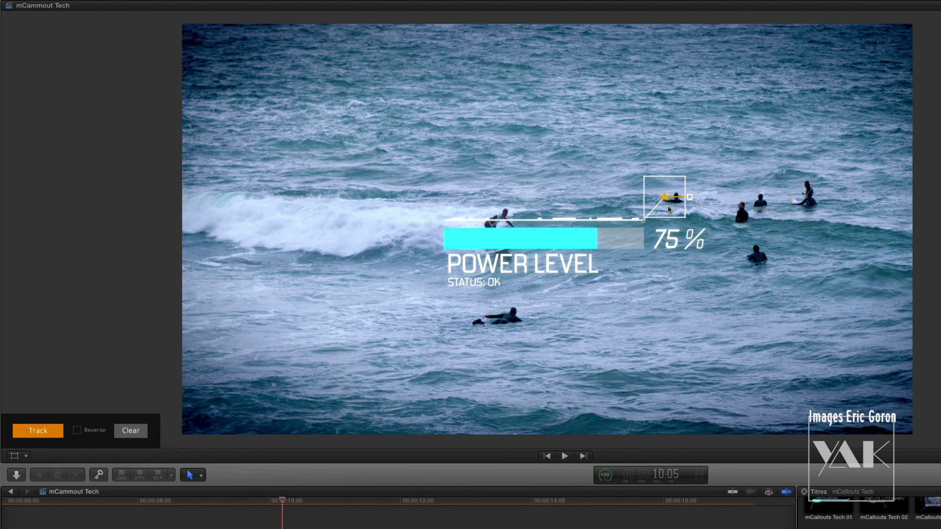
pyautogui.moveTo(516, 196); pyautogui.dragTo(513, 227)
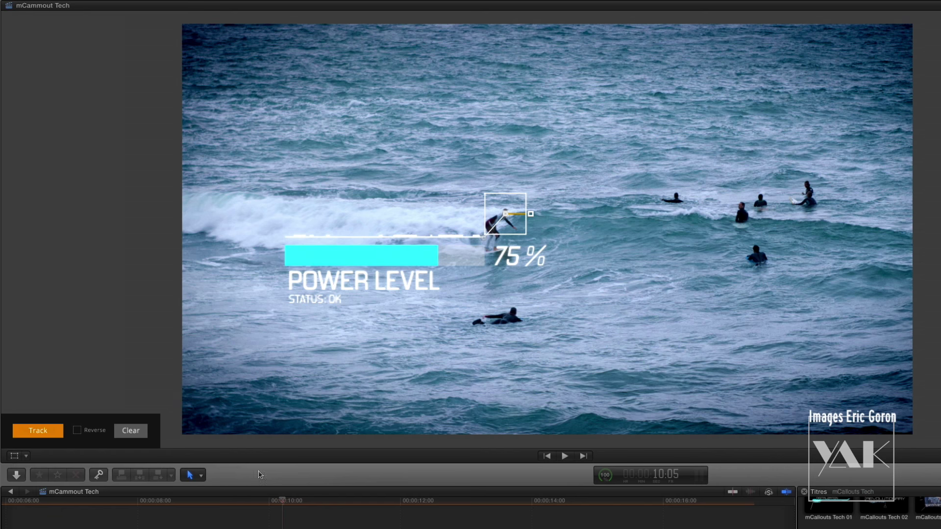
pyautogui.moveTo(270, 502); pyautogui.dragTo(223, 500)
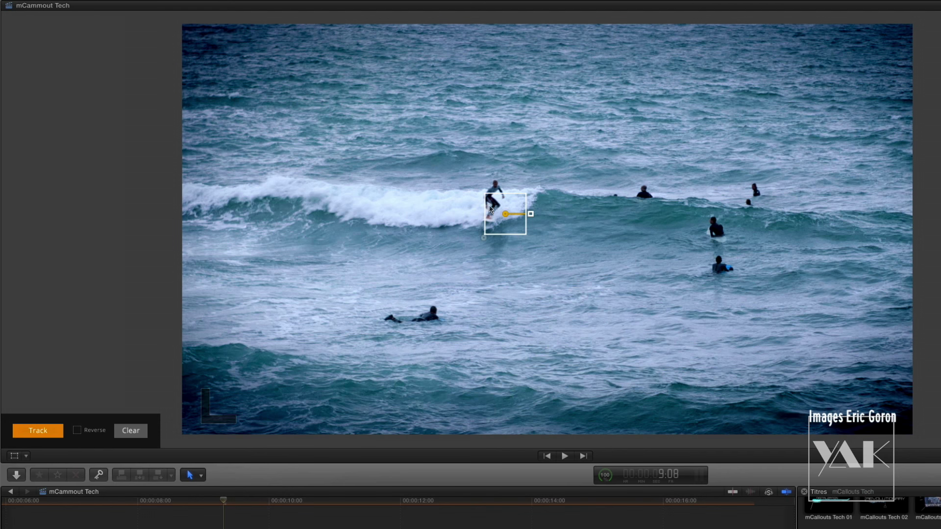
pyautogui.moveTo(488, 188)
pyautogui.mouseDown()
pyautogui.moveTo(490, 180)
pyautogui.moveTo(502, 195)
pyautogui.mouseUp()
# Step: Try tracking the surfer, stop the analysis partway and clear all tracking
pyautogui.click(38, 431)
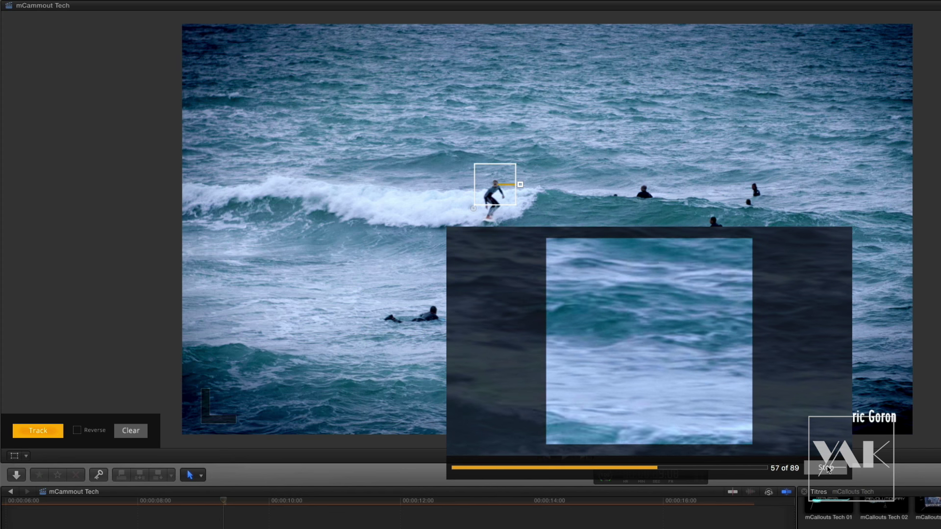
pyautogui.click(827, 469)
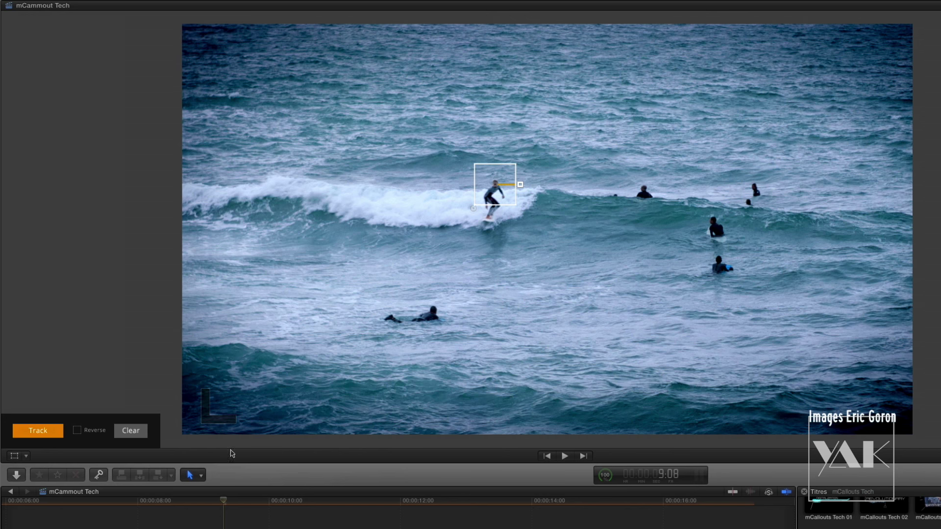
pyautogui.click(131, 433)
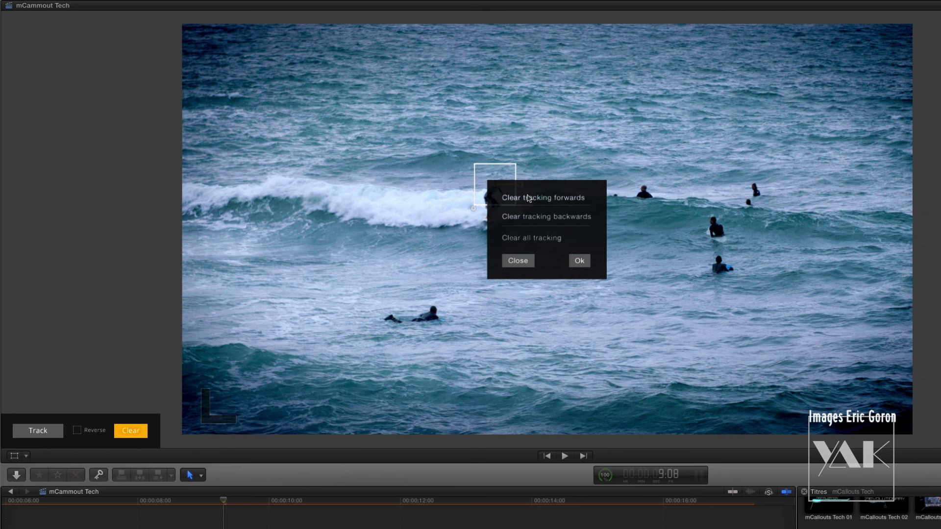
pyautogui.click(532, 239)
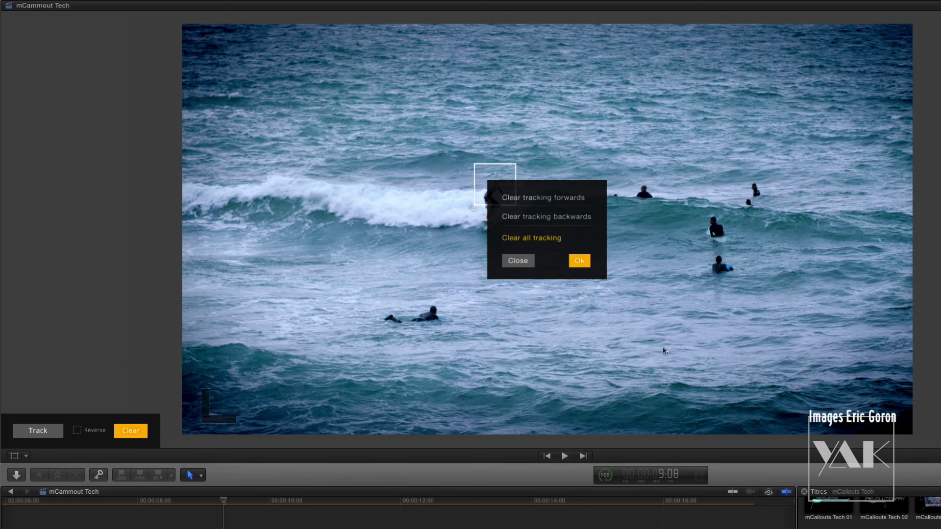
pyautogui.click(579, 260)
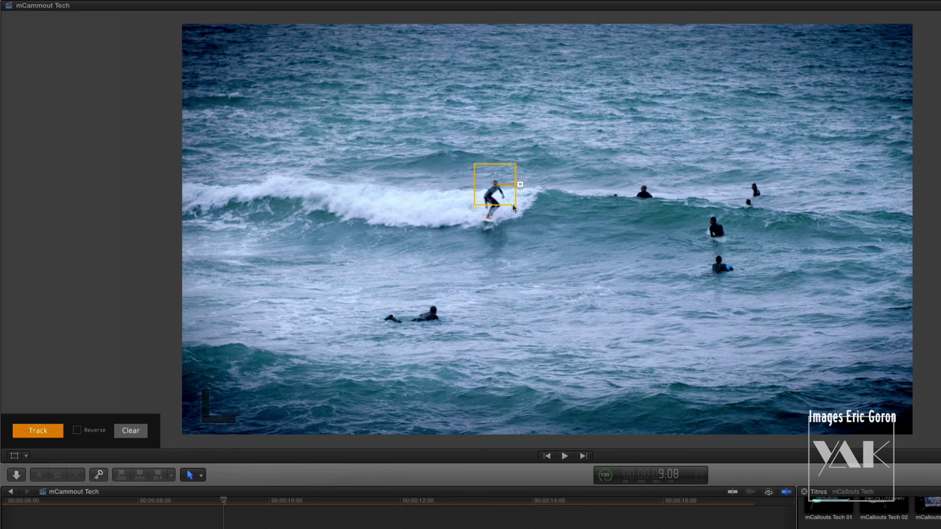
# Step: Fit the track box tightly around the surfer's whole body, track the movement and check the callout along the clip
pyautogui.moveTo(506, 206); pyautogui.dragTo(493, 204)
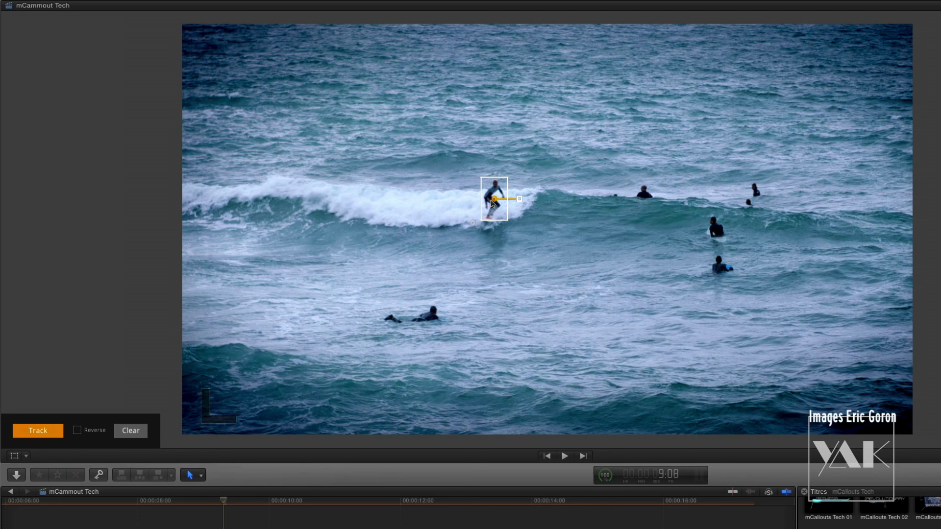
pyautogui.moveTo(490, 203); pyautogui.dragTo(499, 211)
pyautogui.click(38, 431)
pyautogui.click(260, 505)
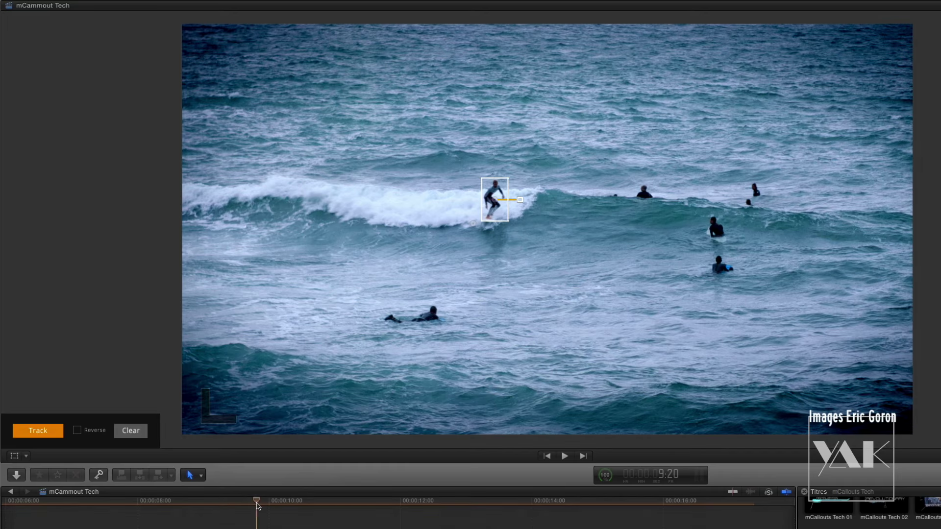
pyautogui.moveTo(263, 507); pyautogui.dragTo(346, 517)
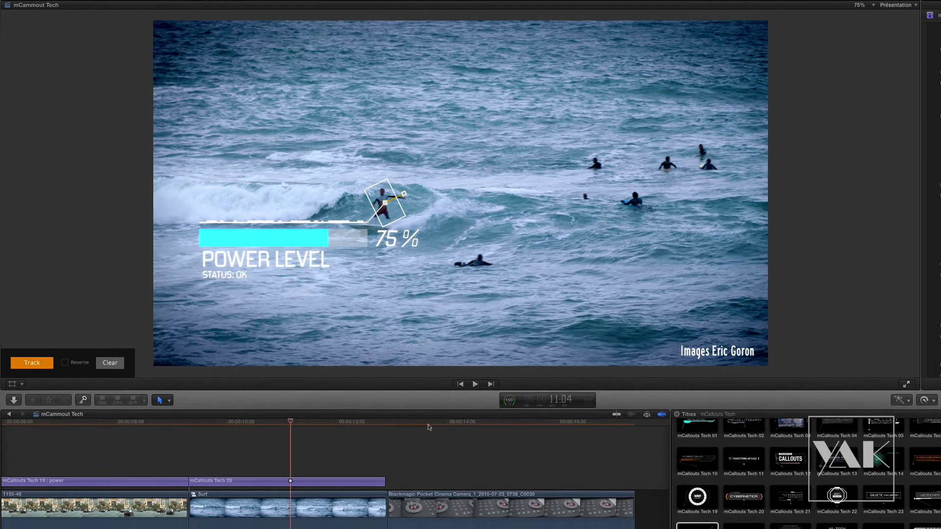
# Step: Select the Blackmagic Pocket Cinema Camera clip, activate Transform and review its camera move through to the end
pyautogui.click(510, 504)
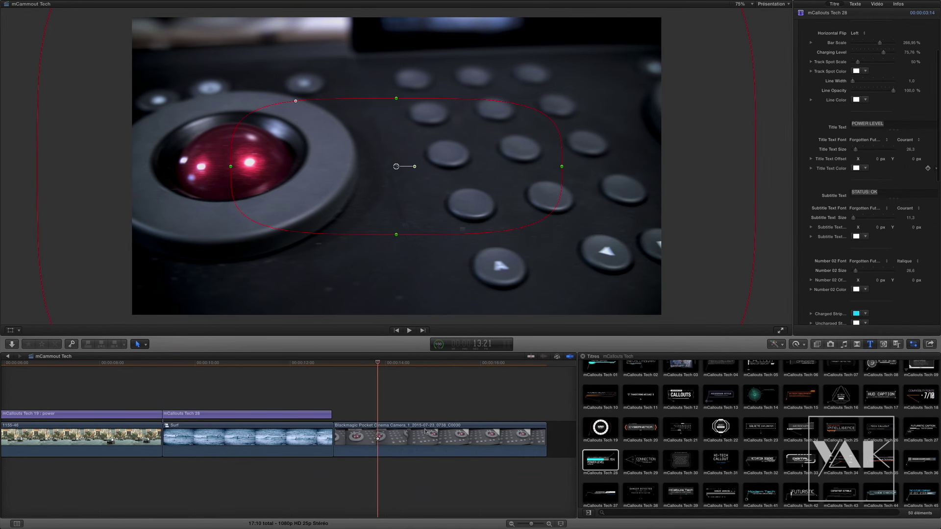
pyautogui.click(428, 438)
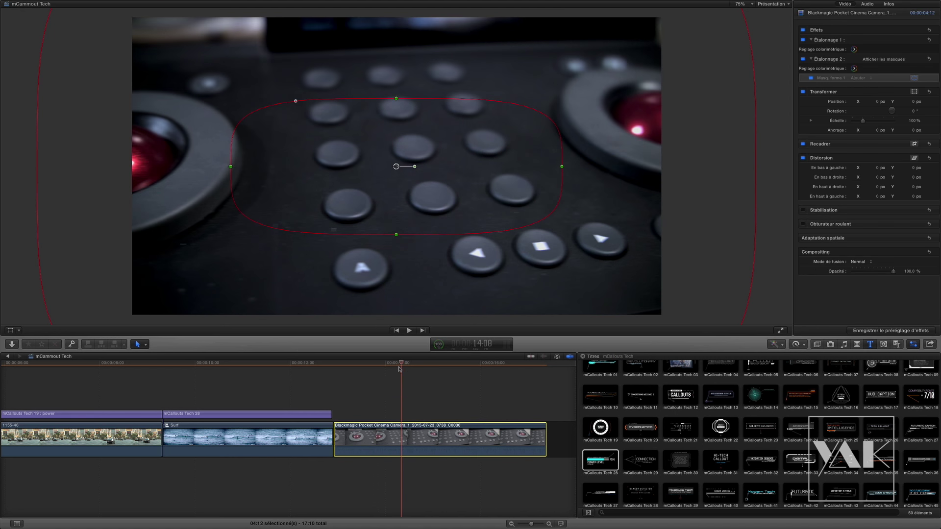
pyautogui.click(8, 331)
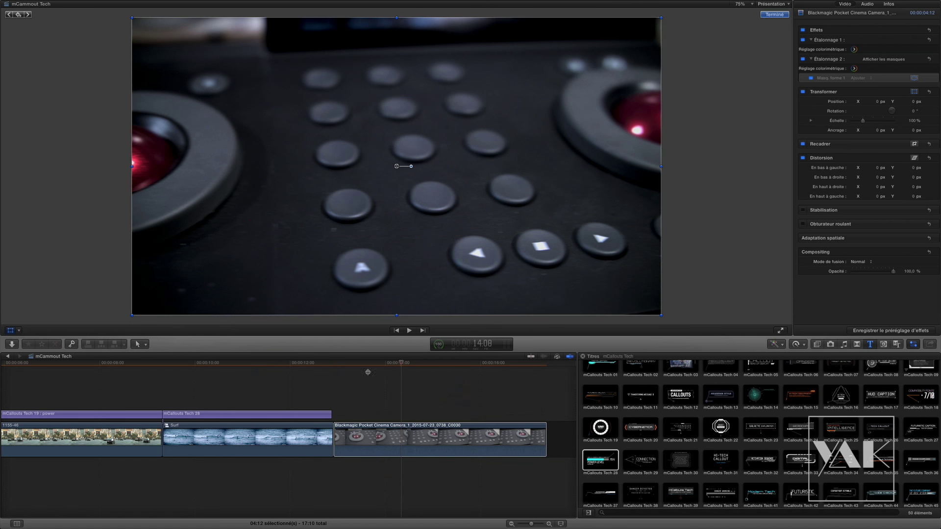
pyautogui.click(437, 367)
pyautogui.moveTo(460, 366); pyautogui.dragTo(411, 364)
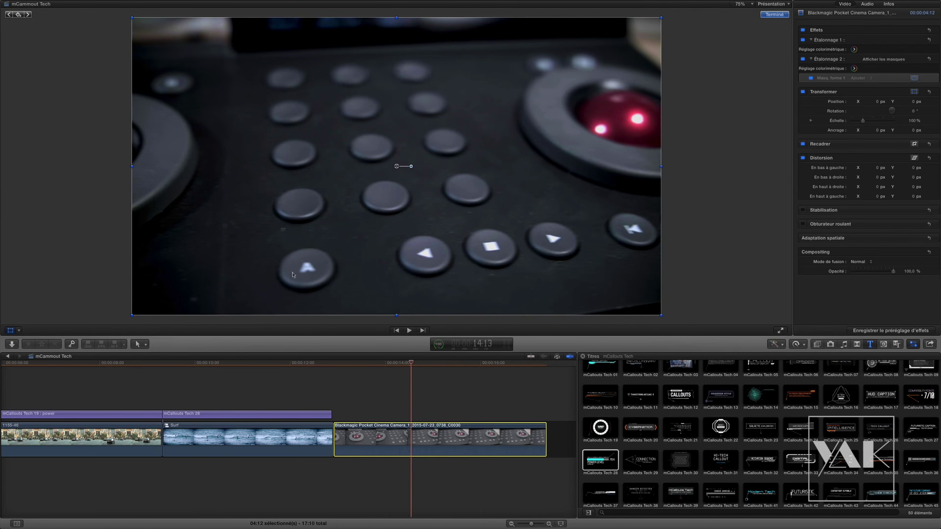
pyautogui.moveTo(436, 365); pyautogui.dragTo(535, 385)
pyautogui.press('space')
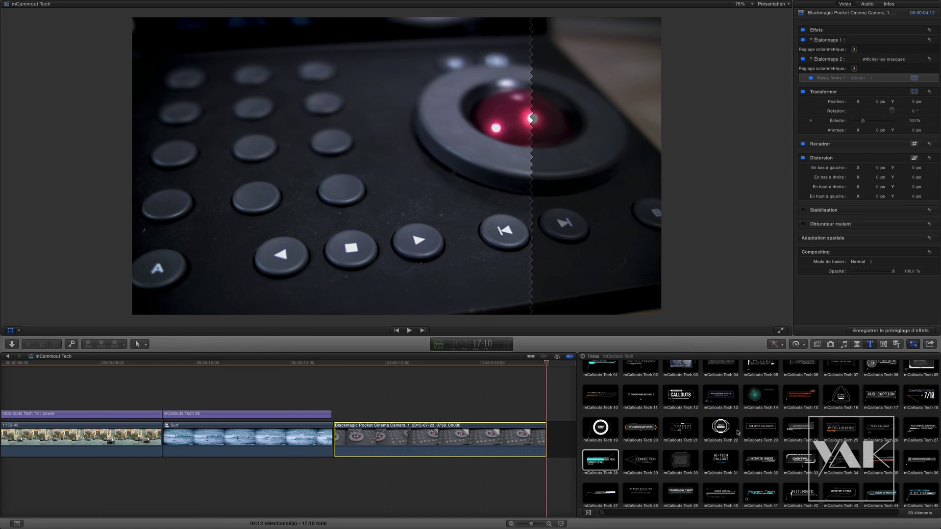
# Step: Add the mCallouts Tech 35 title at the start of the Blackmagic clip and trim its end to 17:09
pyautogui.scroll(-2, 738, 432)
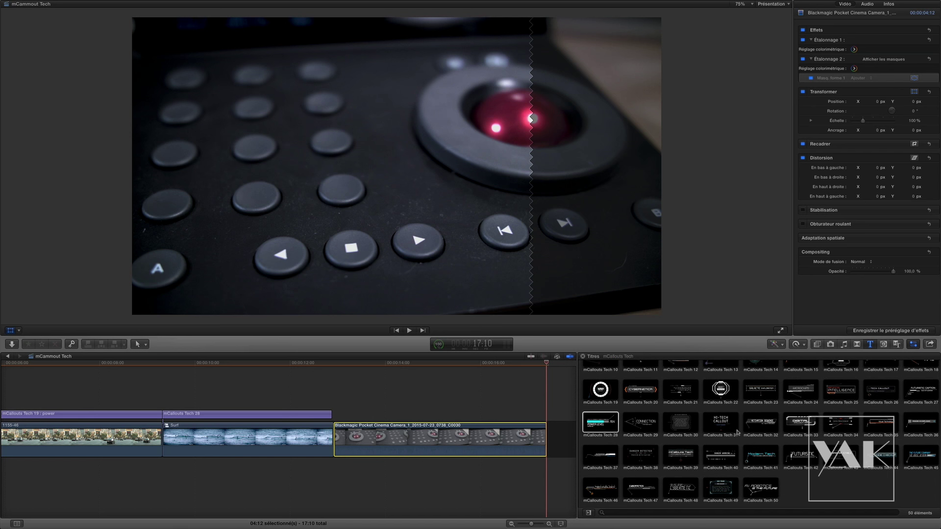
pyautogui.moveTo(606, 465)
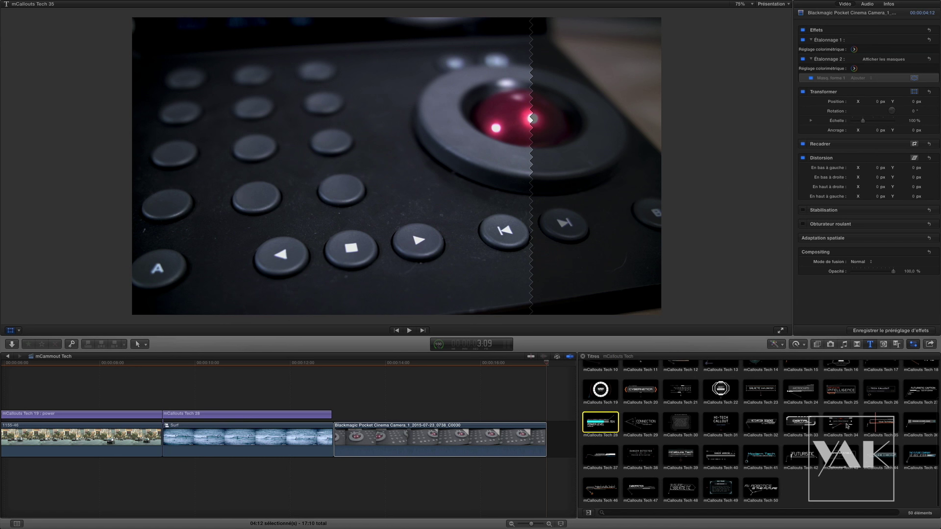
pyautogui.moveTo(876, 425); pyautogui.dragTo(416, 392)
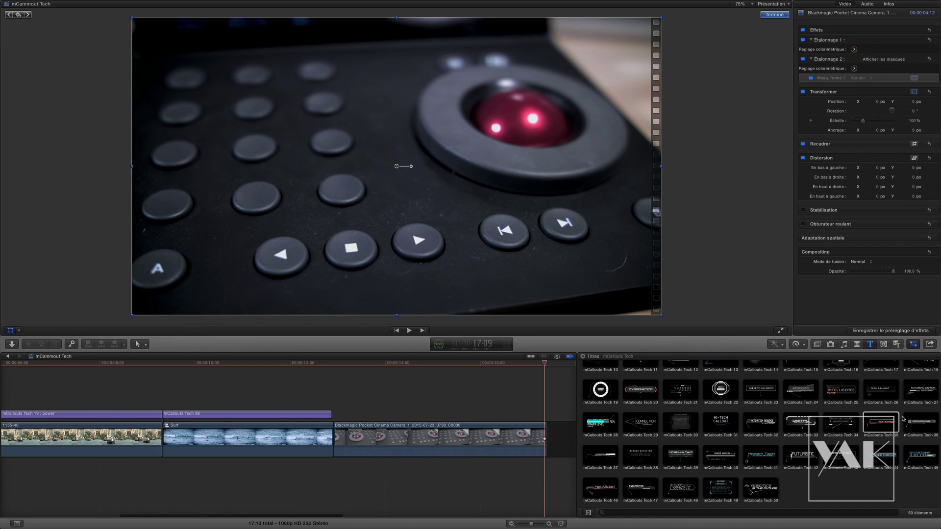
pyautogui.moveTo(881, 423); pyautogui.dragTo(338, 413)
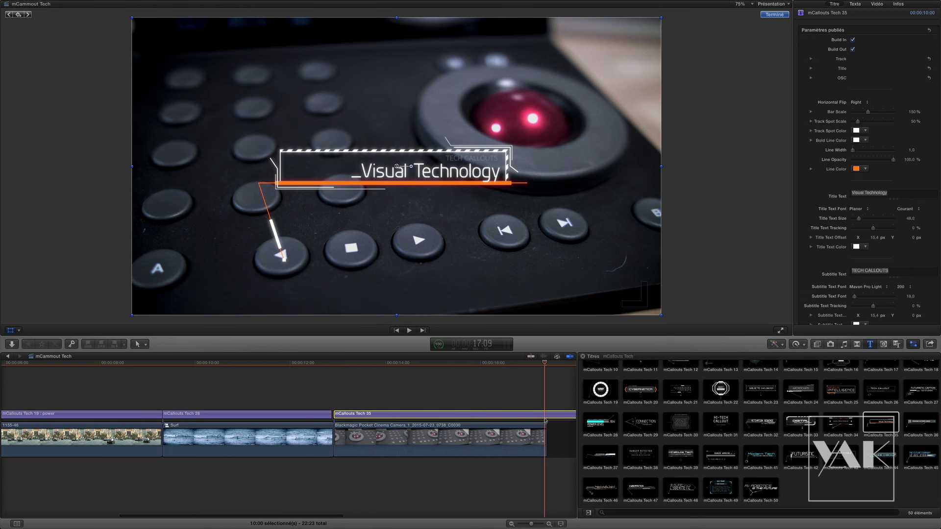
pyautogui.hotkey('alt', ']')
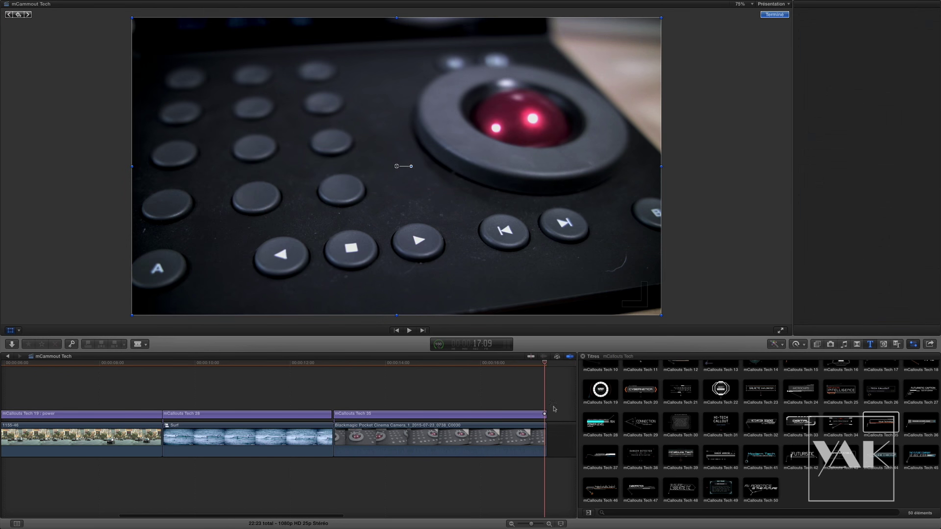
# Step: Review the Visual Technology callout's opening animation and its position near the clip's end
pyautogui.moveTo(346, 367)
pyautogui.mouseDown()
pyautogui.moveTo(330, 367)
pyautogui.moveTo(351, 368)
pyautogui.mouseUp()
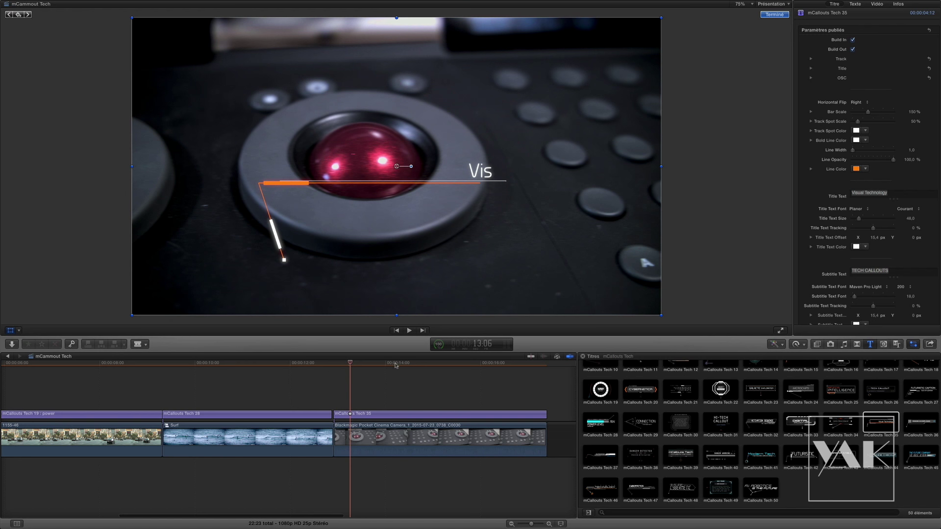
pyautogui.click(497, 363)
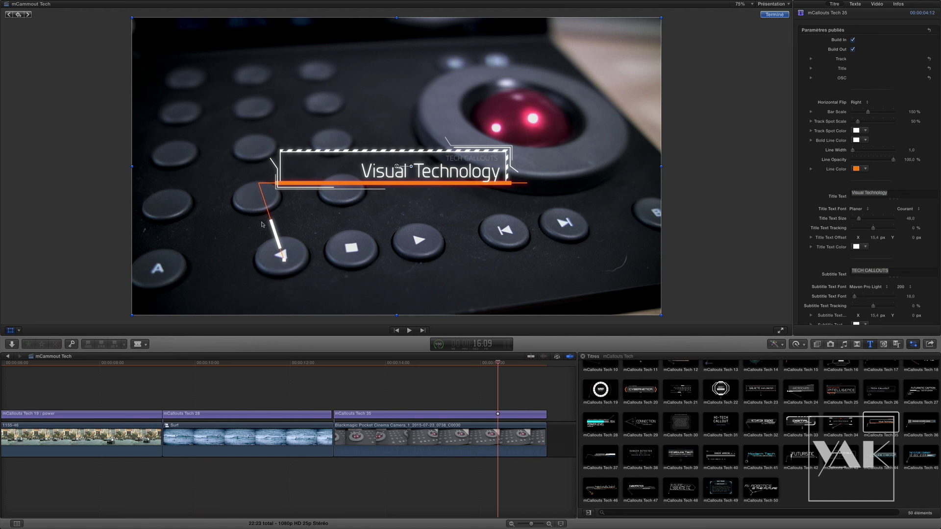
pyautogui.click(489, 364)
pyautogui.moveTo(488, 365); pyautogui.dragTo(346, 386)
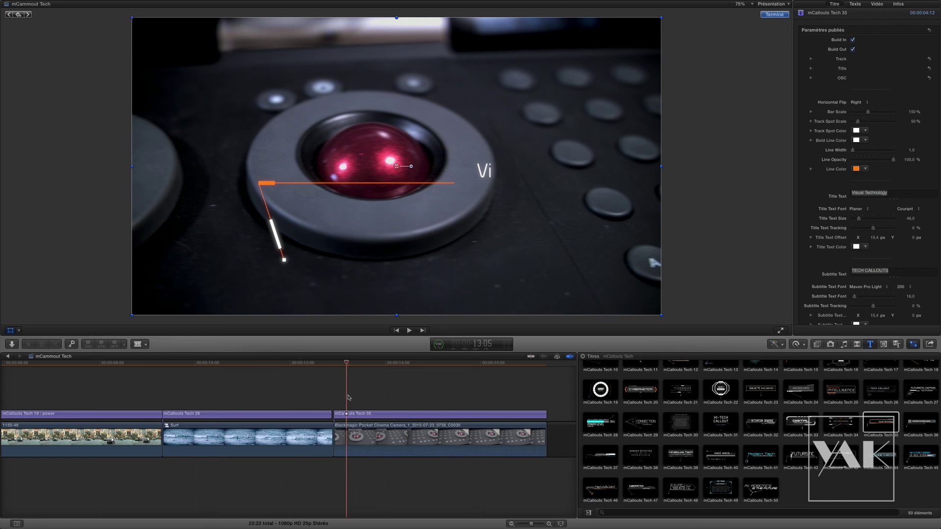
# Step: Trim the start of the mCallouts Tech 35 title so that it lasts 4:07
pyautogui.press('Left')
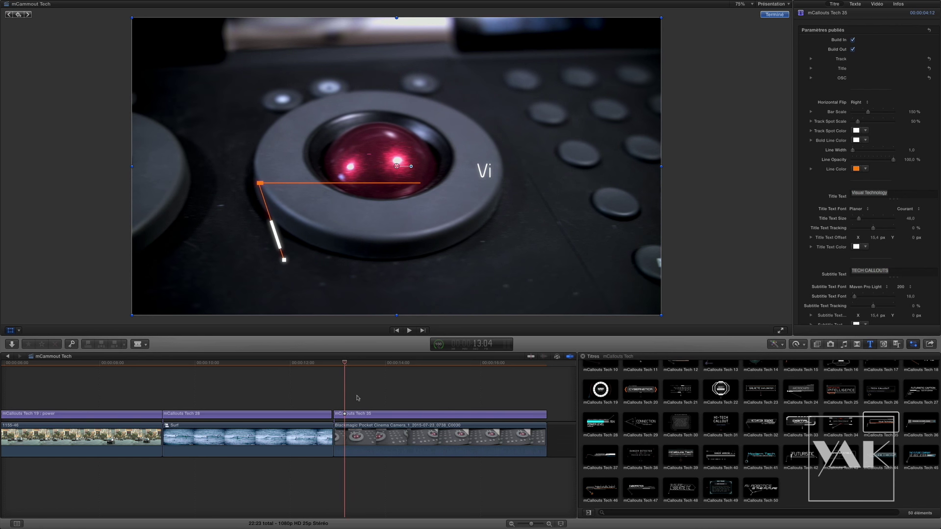
pyautogui.press('Left')
pyautogui.moveTo(339, 417); pyautogui.dragTo(342, 413)
# Step: Play through the trimmed callout and select the mCallouts Tech 35 title with the playhead at 17:09
pyautogui.press('space')
pyautogui.click(342, 382)
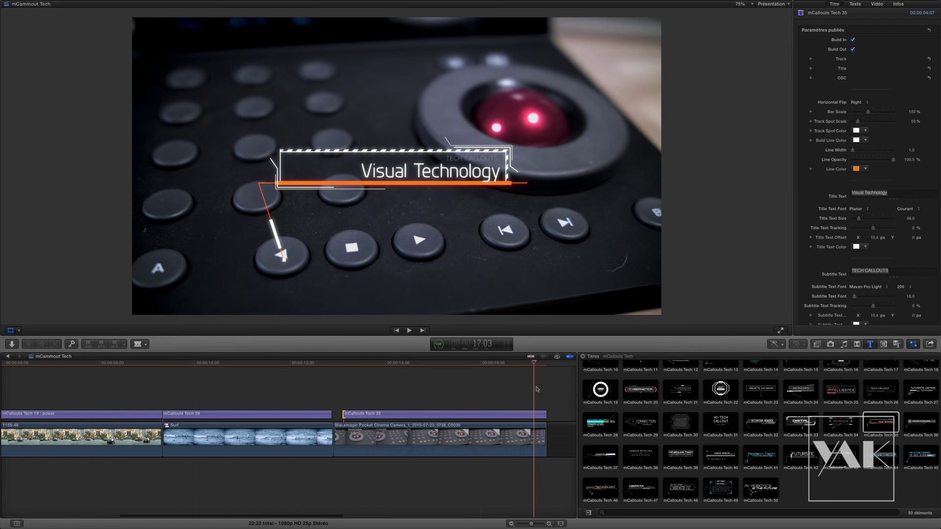
pyautogui.click(532, 397)
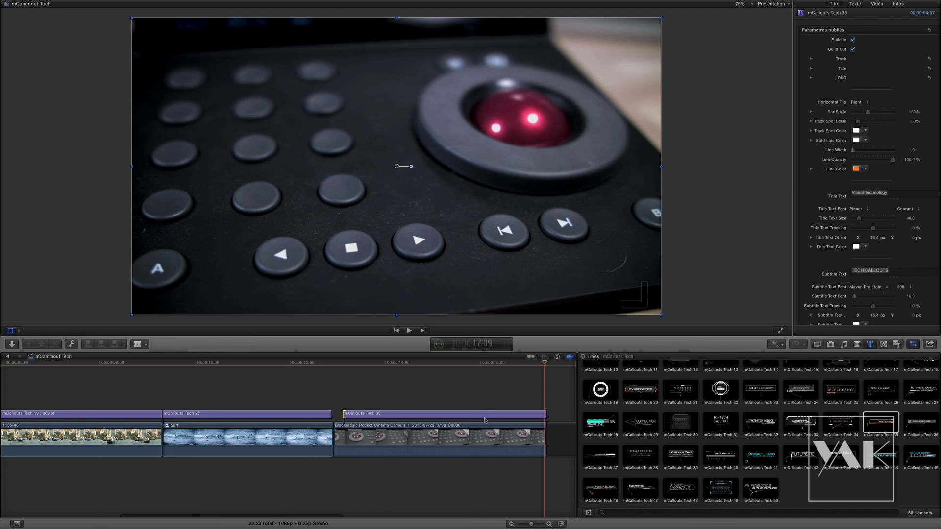
pyautogui.click(489, 414)
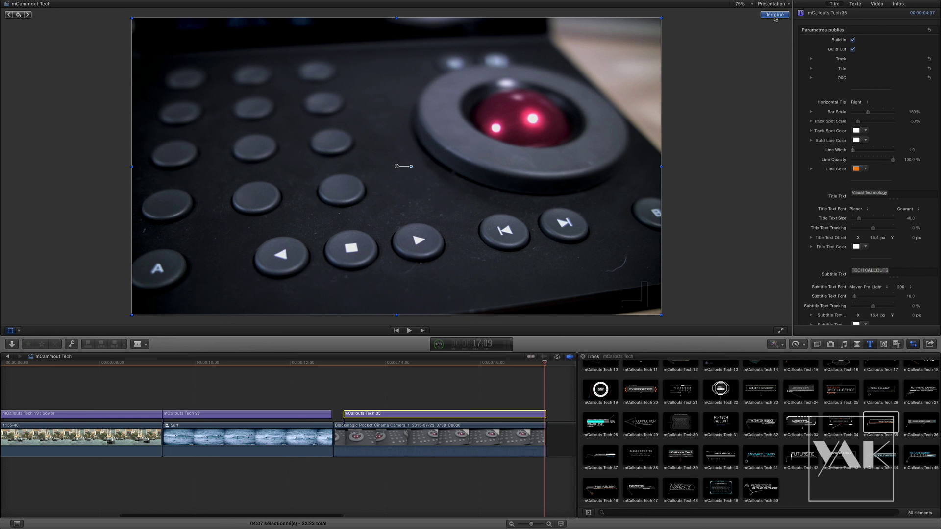
# Step: Finish the transform adjustment and turn off Build Out for the mCallouts Tech 35 title
pyautogui.click(775, 15)
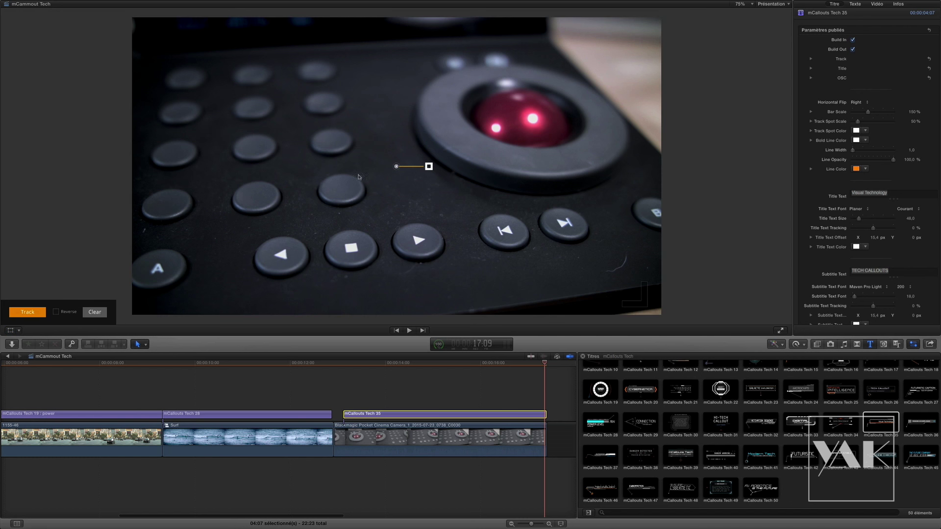
pyautogui.click(28, 316)
pyautogui.click(853, 49)
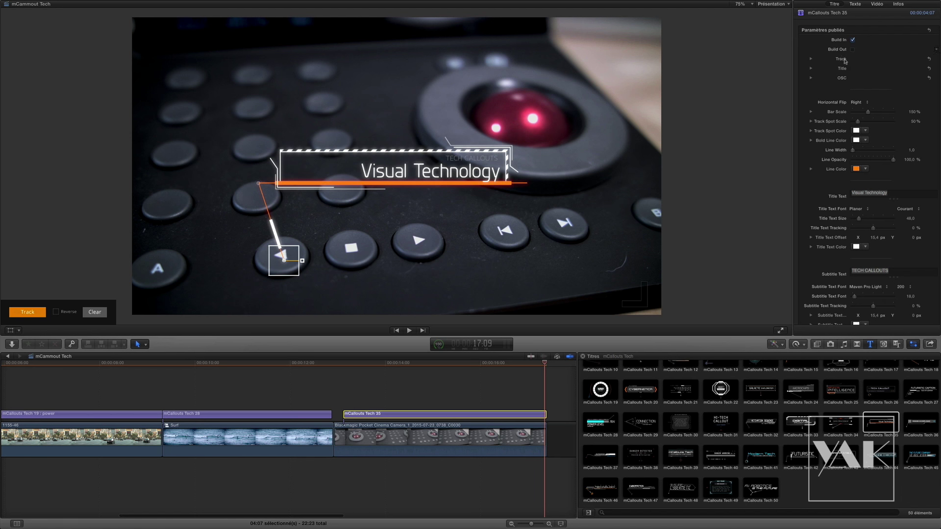
# Step: Place the tracker on the panel's A button, offset the callout text up and right of it, and track the clip in reverse
pyautogui.moveTo(282, 269); pyautogui.dragTo(162, 268)
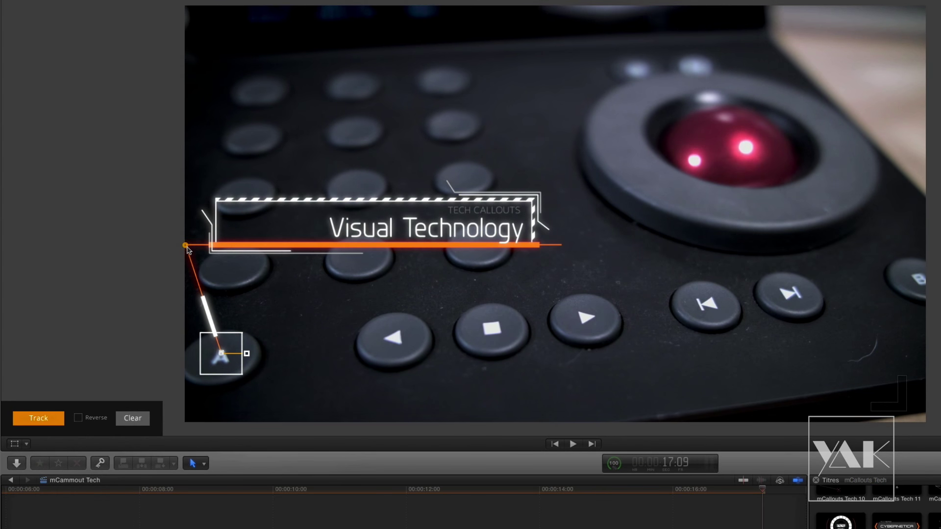
pyautogui.moveTo(185, 246); pyautogui.dragTo(296, 246)
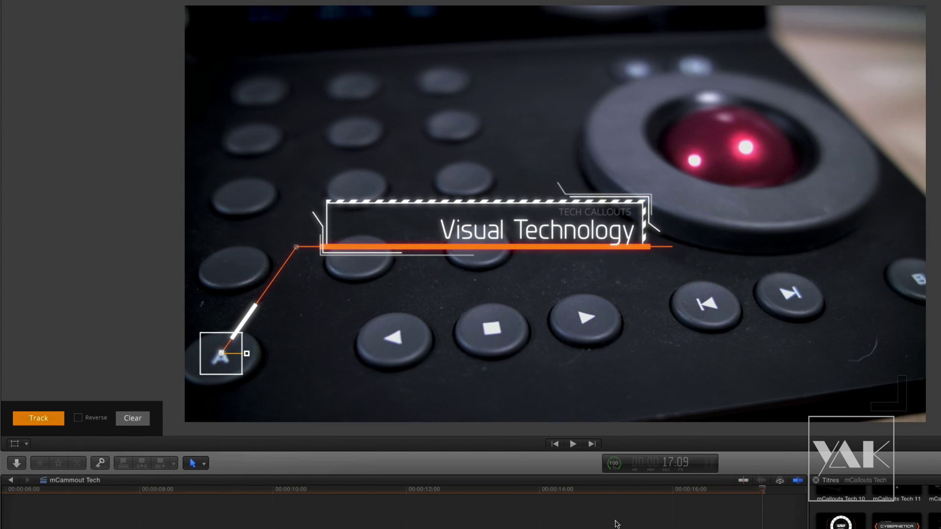
pyautogui.click(78, 418)
pyautogui.click(39, 419)
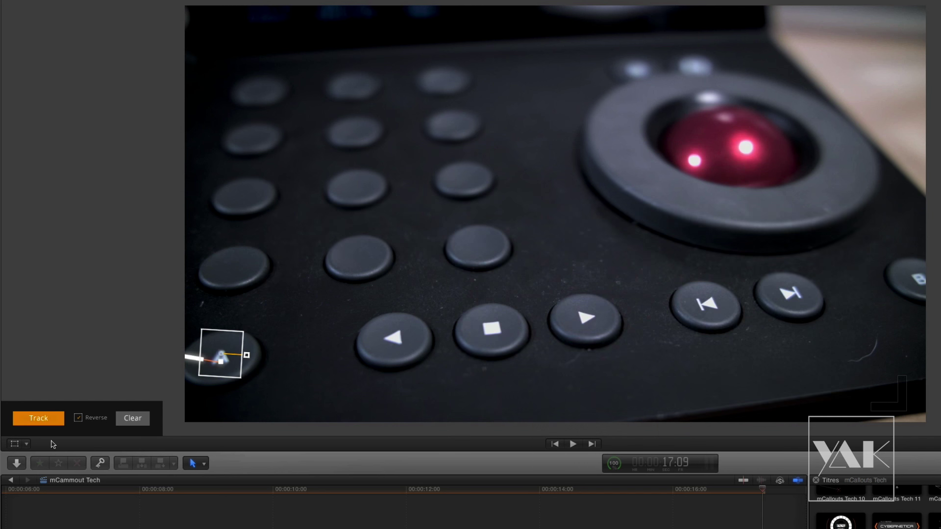
# Step: Scrub through the tracked Visual Technology callout to check how it follows the A button, and return to the Surf clip
pyautogui.moveTo(750, 501); pyautogui.dragTo(534, 520)
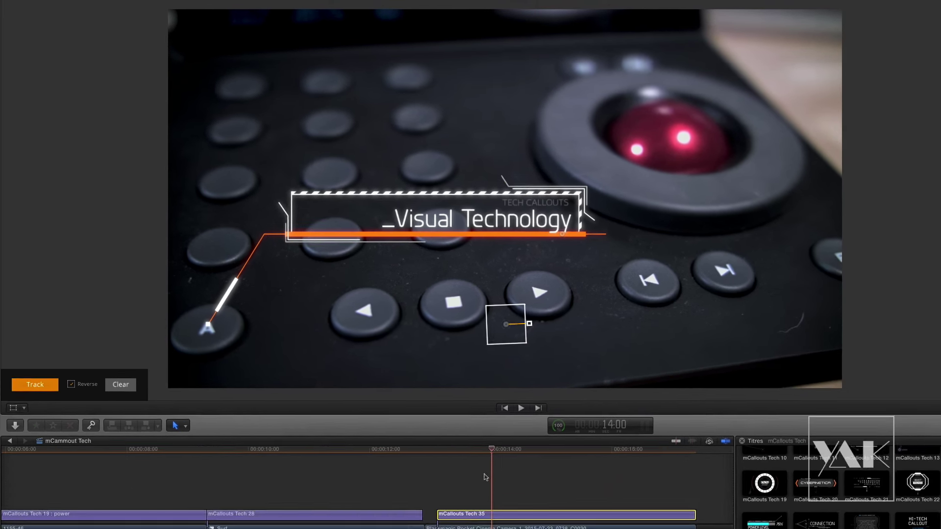
pyautogui.moveTo(486, 477); pyautogui.dragTo(530, 480)
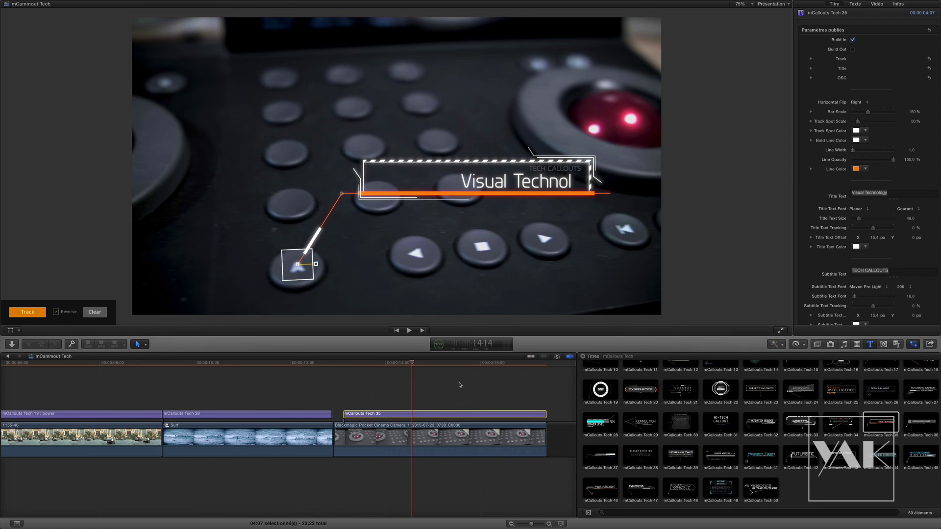
pyautogui.click(496, 365)
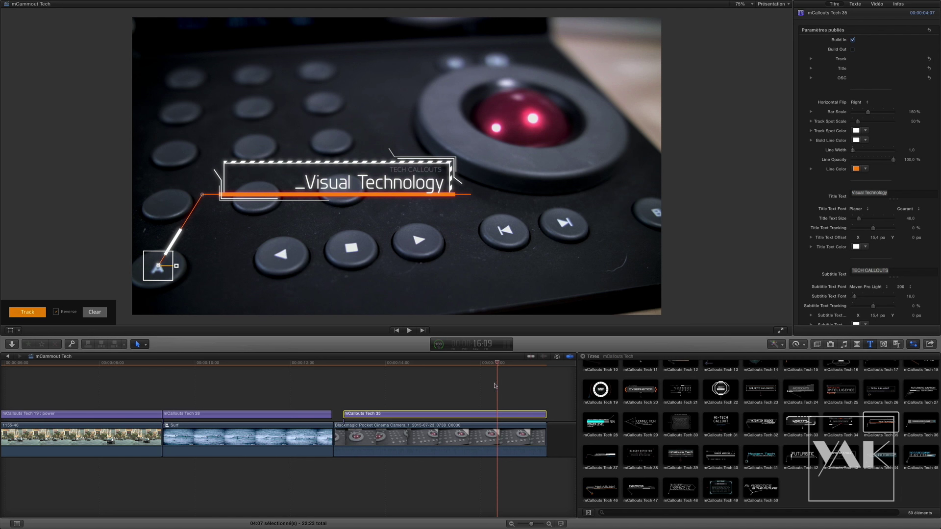
pyautogui.moveTo(235, 363); pyautogui.dragTo(210, 363)
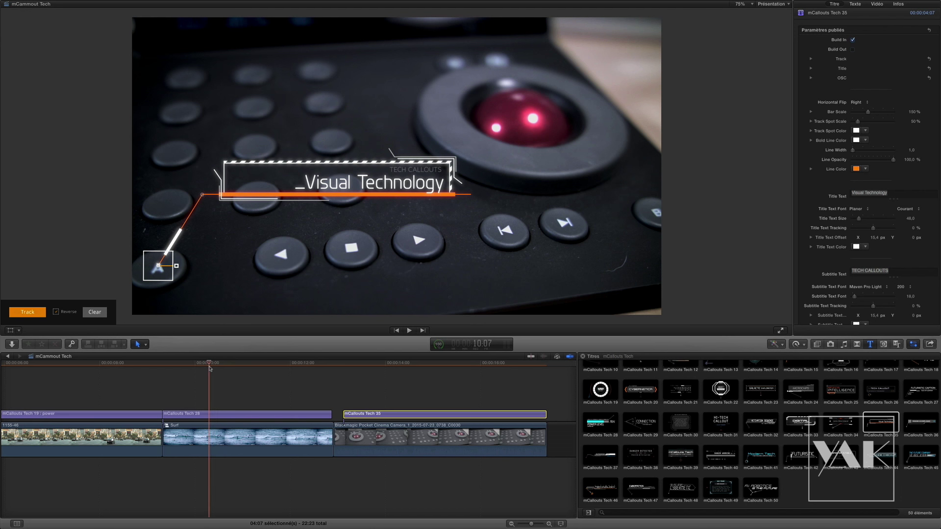